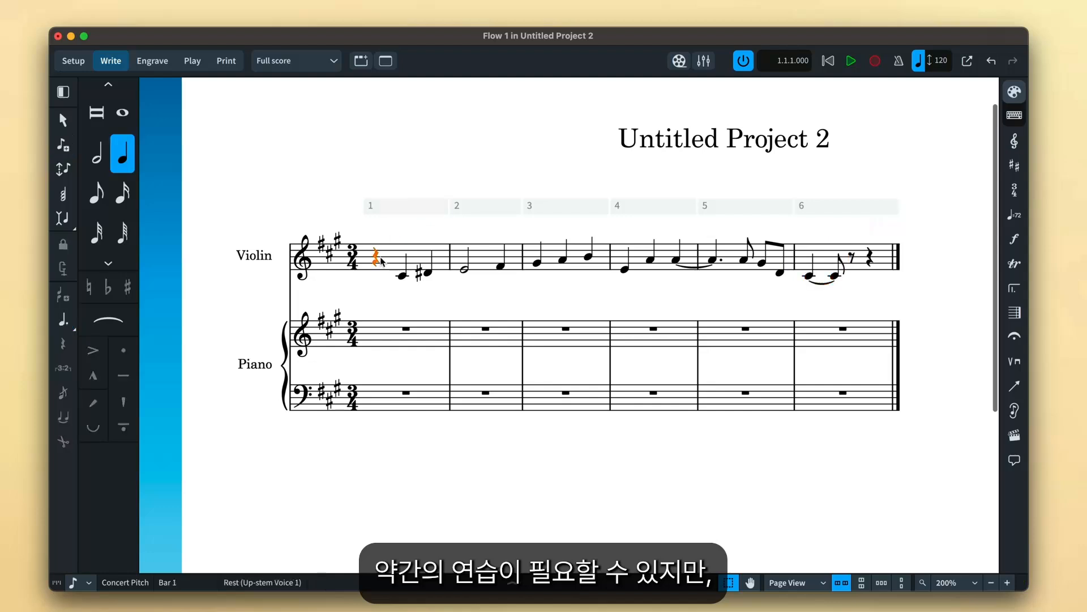
Insert two empty bars before the first bar of the score
{"action": "key", "text": "shift+b"}
{"action": "type", "text": "2"}
{"action": "key", "text": "Return"}
Add a start repeat barline at the beginning of bar 3
{"action": "left_click", "coordinate": [474, 323]}
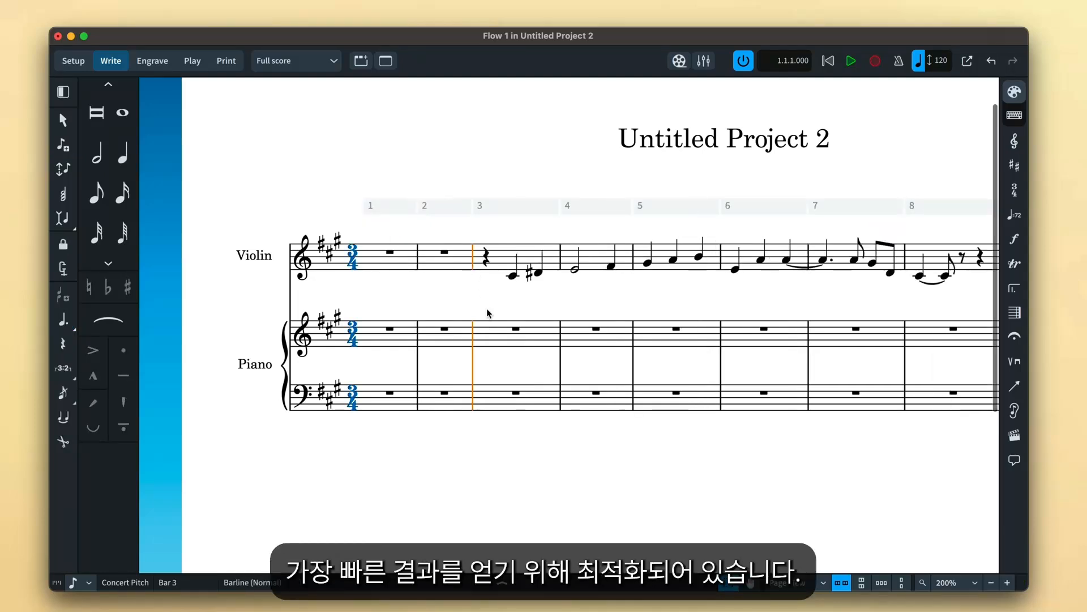
{"action": "key", "text": "shift+b"}
{"action": "type", "text": "|:"}
{"action": "key", "text": "Return"}
Enter a dotted quarter note chord across both piano staves at the start of bar 1, with chord input on
{"action": "double_click", "coordinate": [390, 331]}
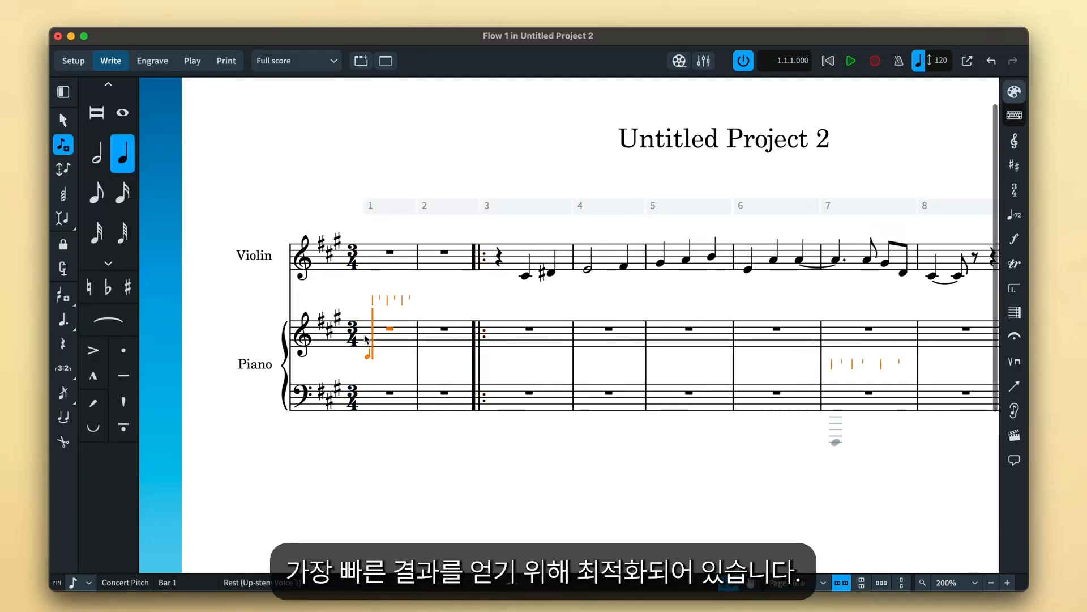
{"action": "left_click", "coordinate": [63, 269]}
{"action": "left_click", "coordinate": [63, 319]}
{"action": "key", "text": "shift+Down"}
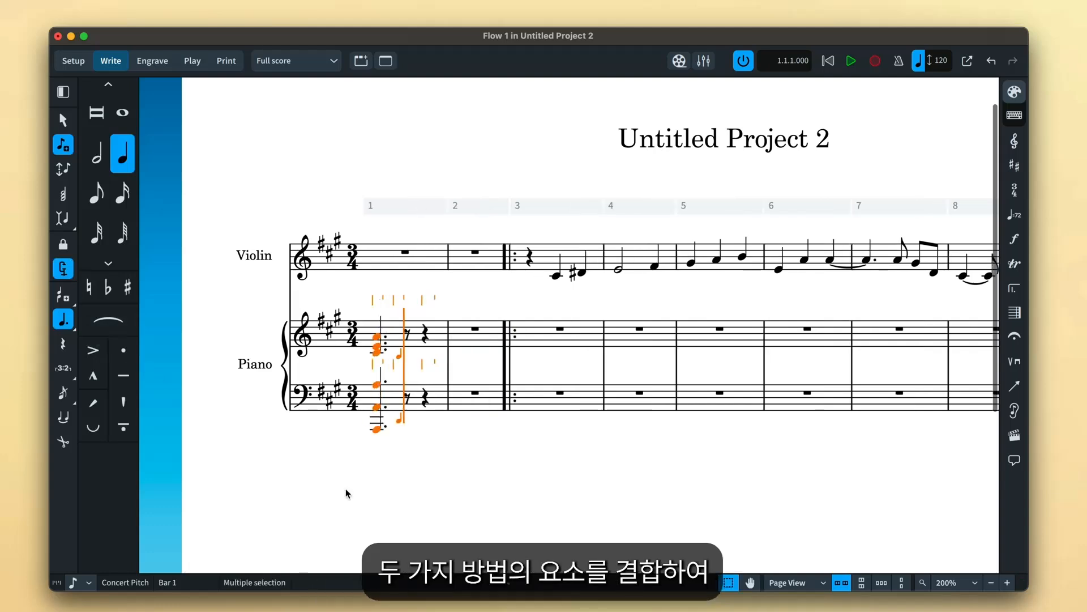
Move the top note of the lower-staff piano chord in bar 1 to the staff above
{"action": "key", "text": "Escape"}
{"action": "left_click", "coordinate": [377, 384]}
{"action": "key", "text": "alt+n"}
Start note input at the eighth rest in bar 1 of the lower piano staff, with the eighth note duration
{"action": "double_click", "coordinate": [407, 399]}
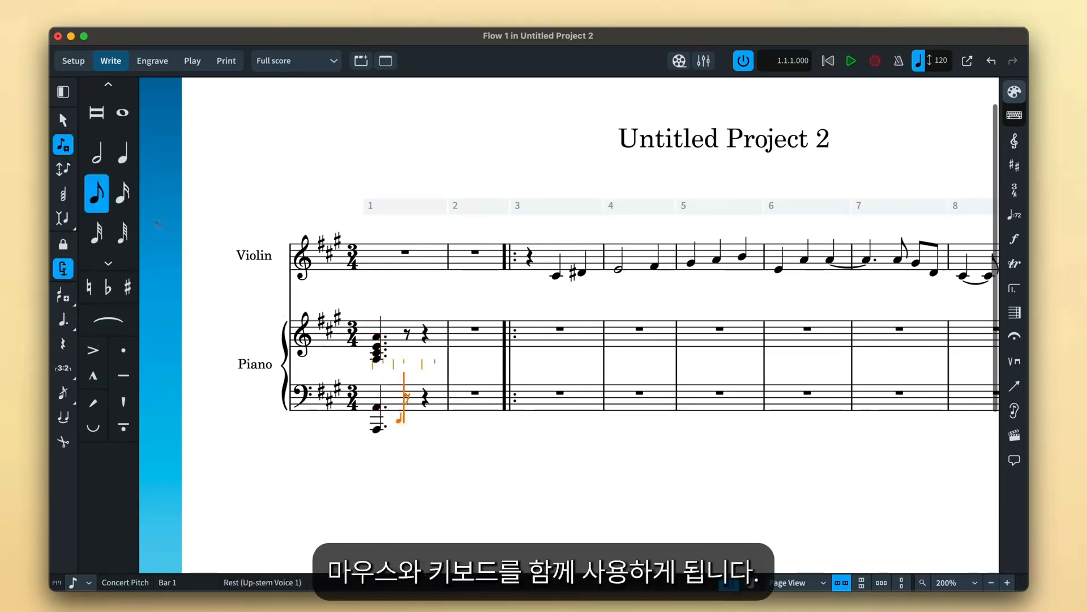
{"action": "key", "text": "4"}
{"action": "key", "text": "5"}
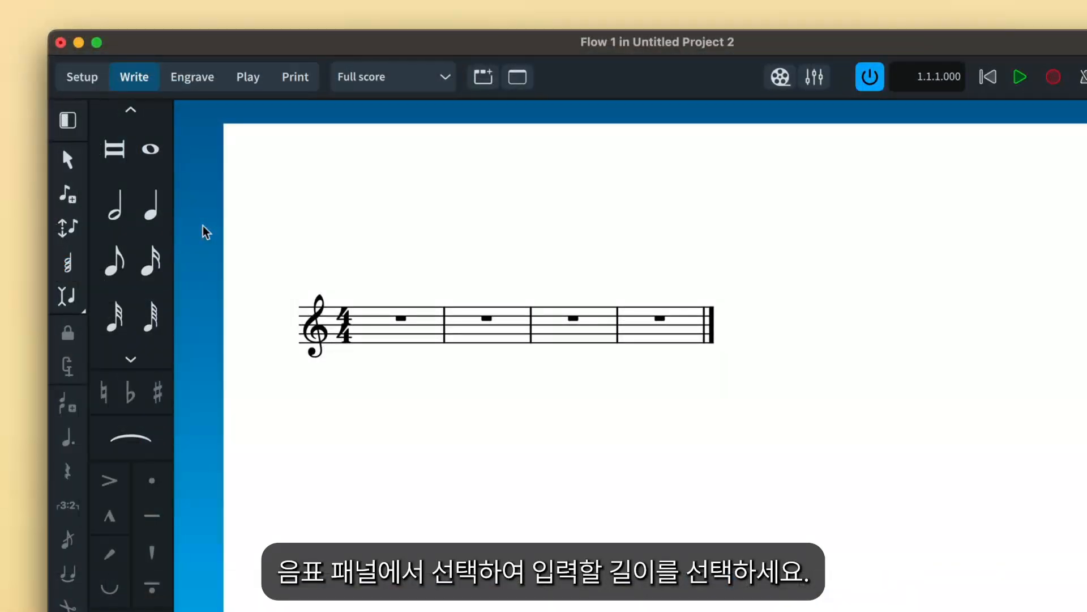
Choose the quarter, half and whole note durations in turn
{"action": "left_click", "coordinate": [148, 221]}
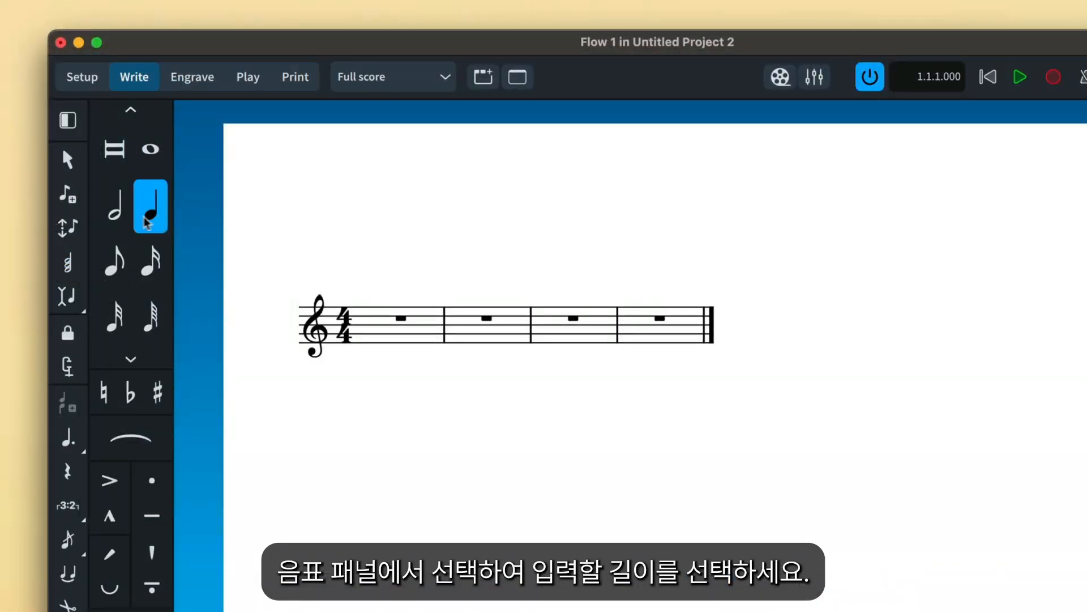
{"action": "left_click", "coordinate": [116, 207]}
{"action": "left_click", "coordinate": [160, 159]}
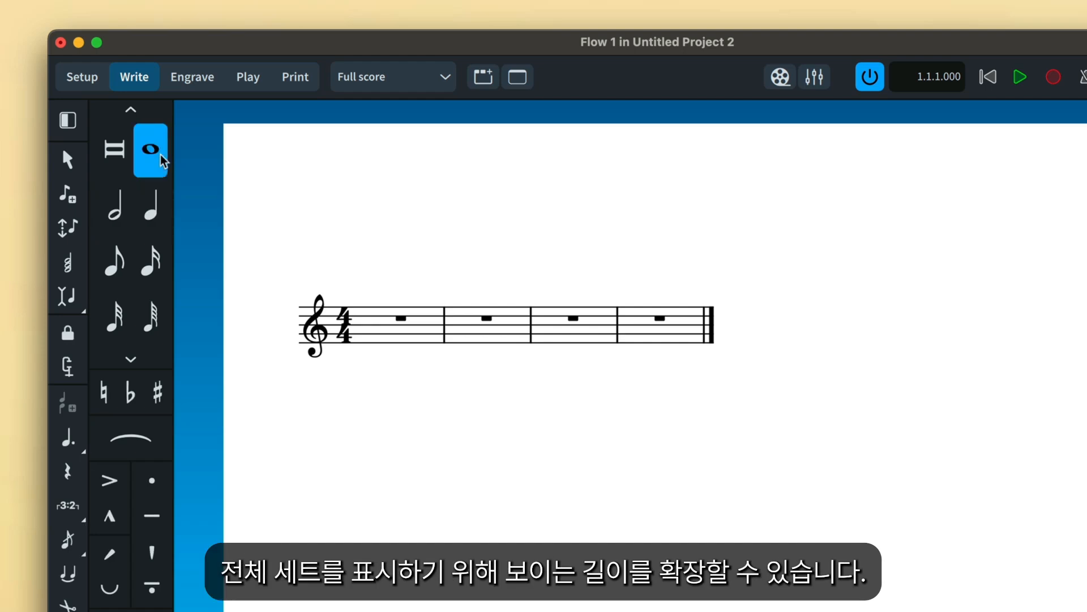
Show the full range of note durations and set the note to the longest duration, then to a 1/1024 note
{"action": "left_click", "coordinate": [131, 111]}
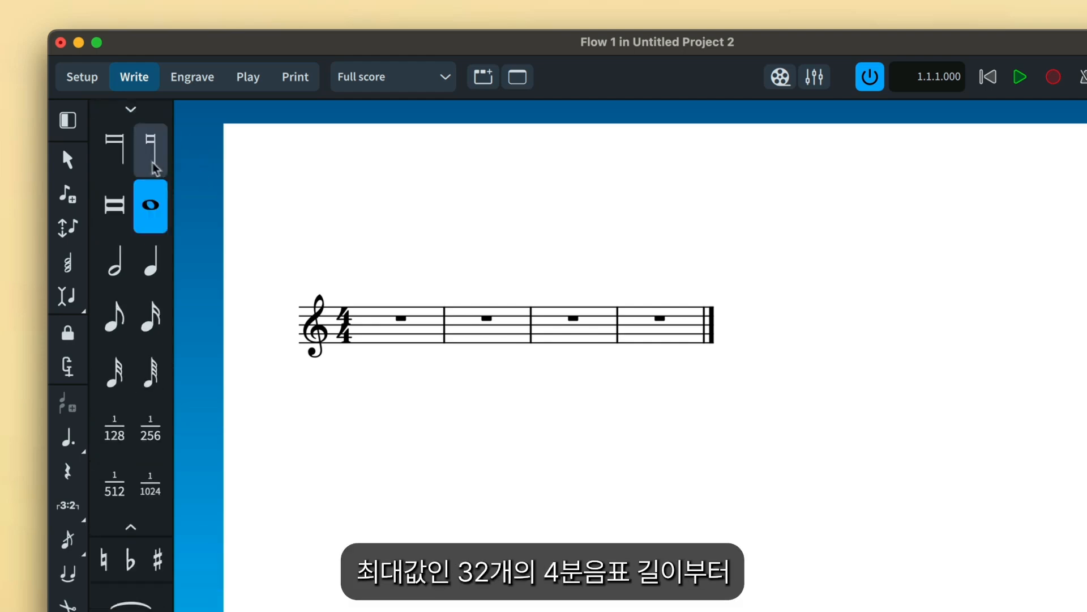
{"action": "left_click", "coordinate": [116, 165]}
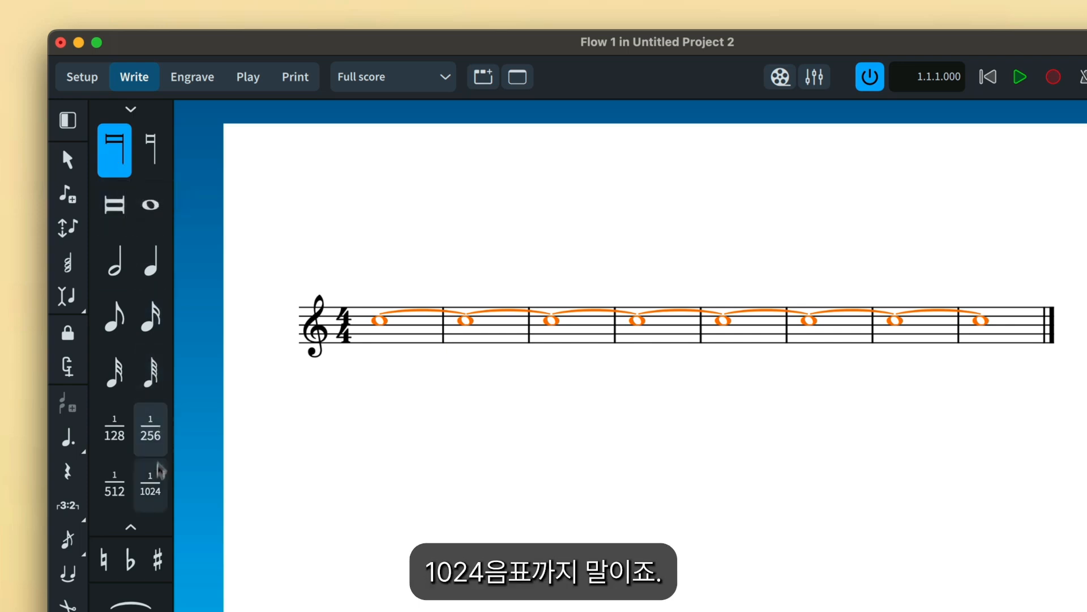
{"action": "left_click", "coordinate": [152, 509]}
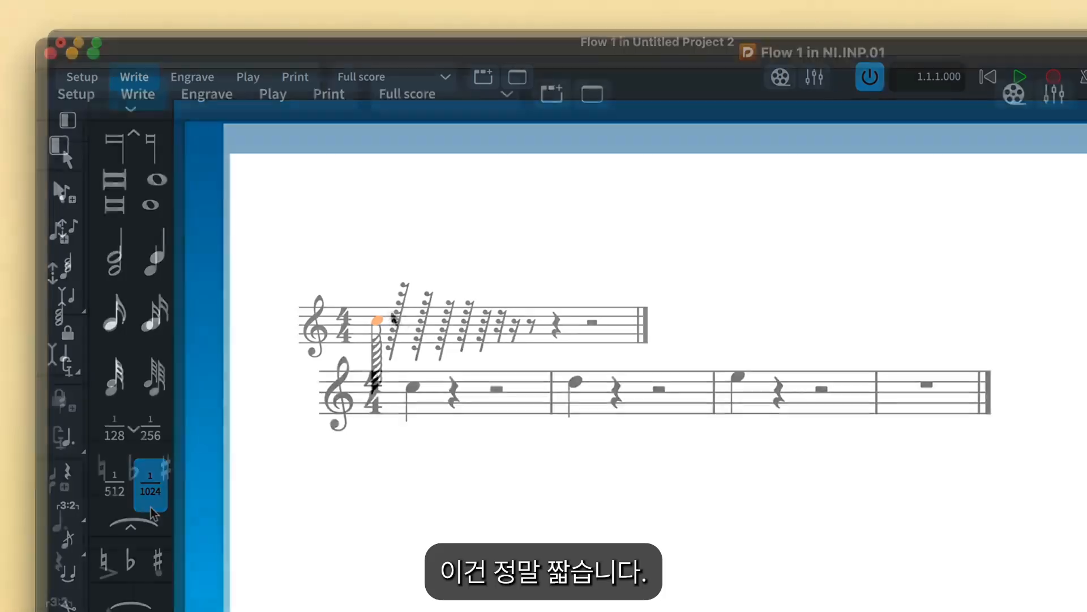
Change the notes in the first three bars to whole notes, then to half notes
{"action": "left_click_drag", "start_coordinate": [384, 310], "coordinate": [765, 463]}
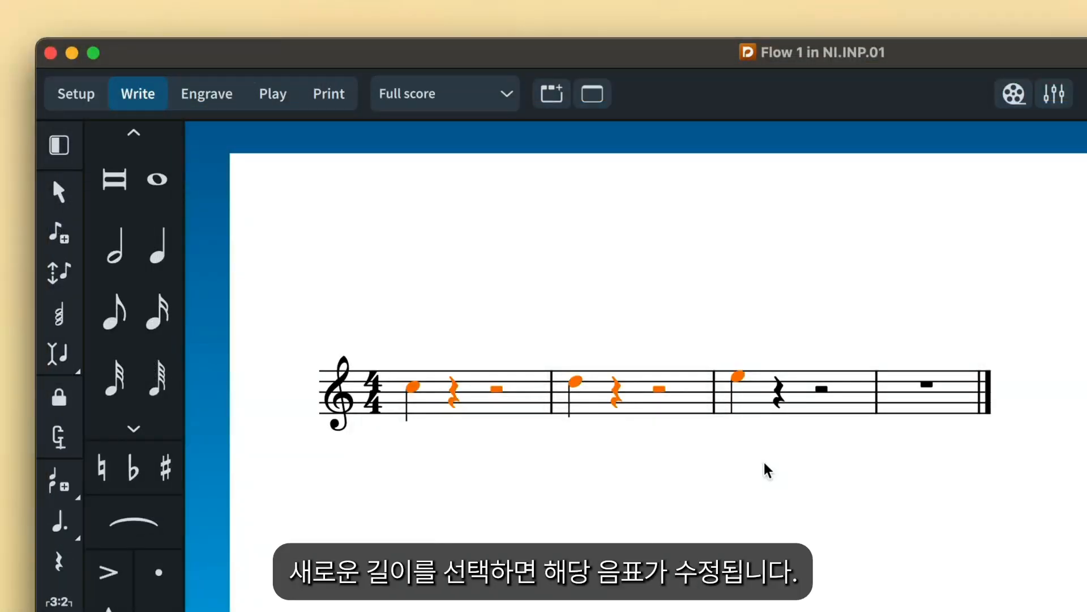
{"action": "left_click", "coordinate": [164, 192]}
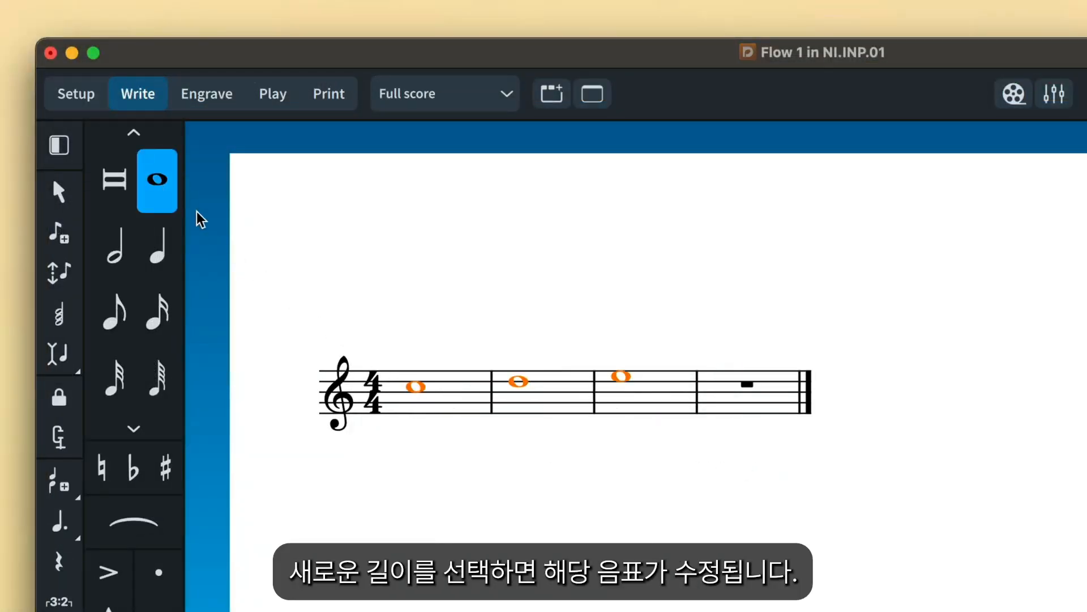
{"action": "left_click", "coordinate": [128, 266]}
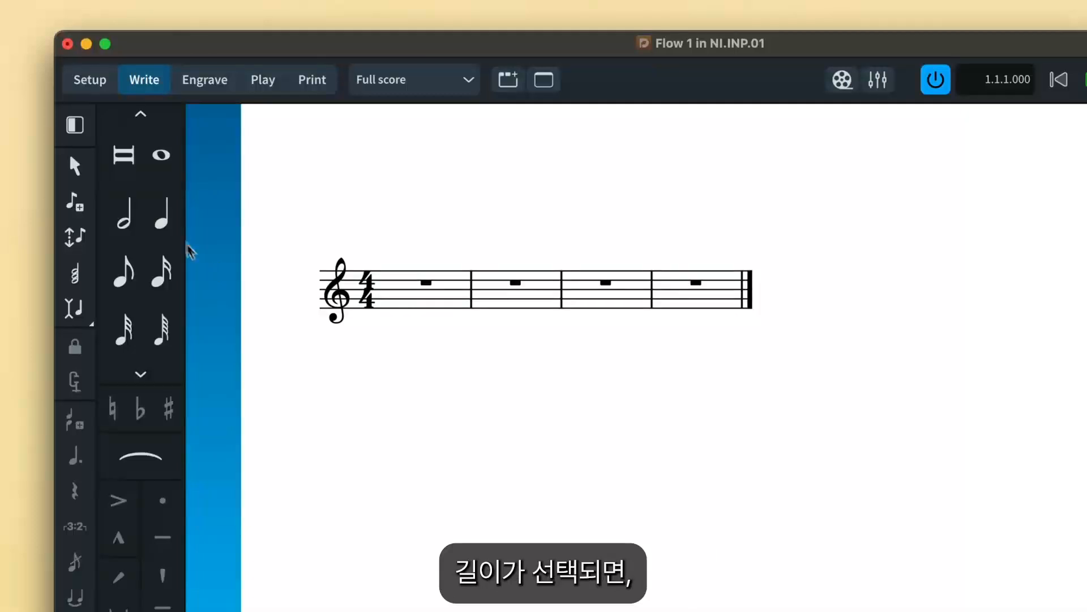
Enter the quarter notes A, B, C and D in bar 1 of the empty staff
{"action": "left_click", "coordinate": [174, 229]}
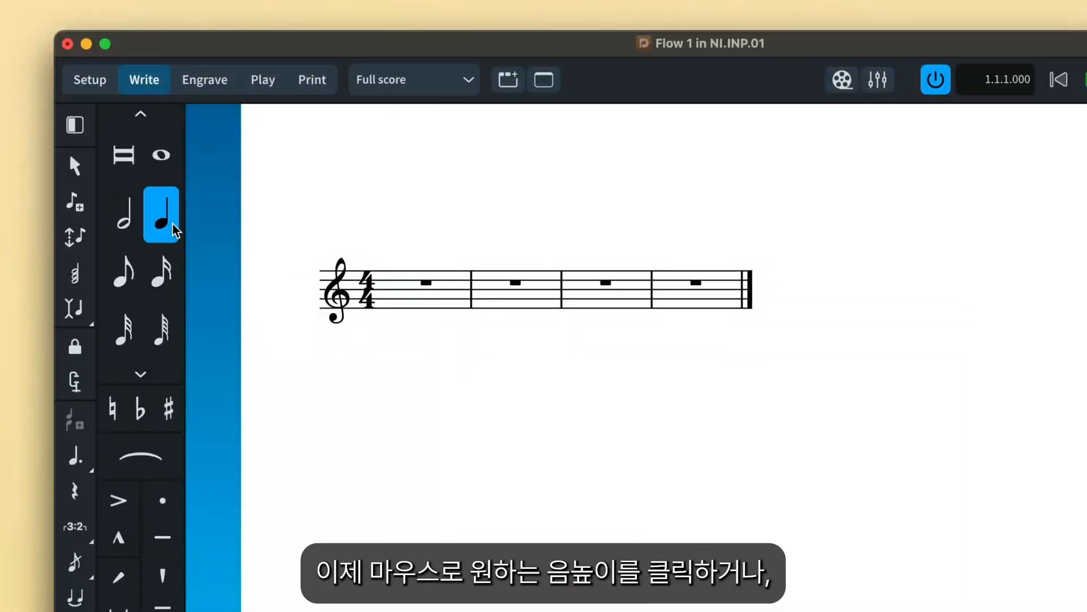
{"action": "left_click", "coordinate": [400, 295]}
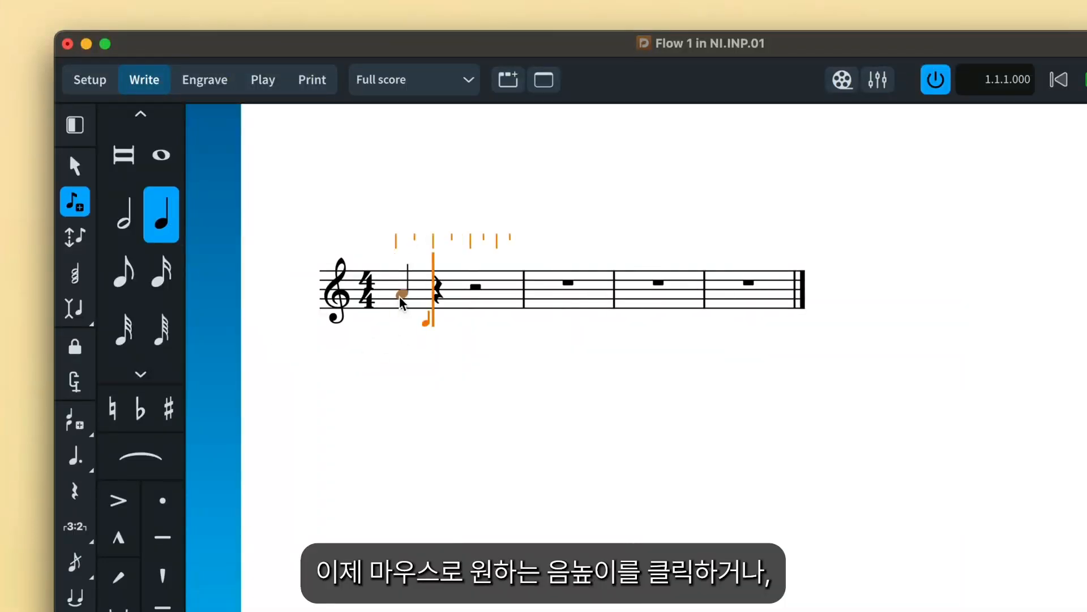
{"action": "left_click", "coordinate": [438, 291]}
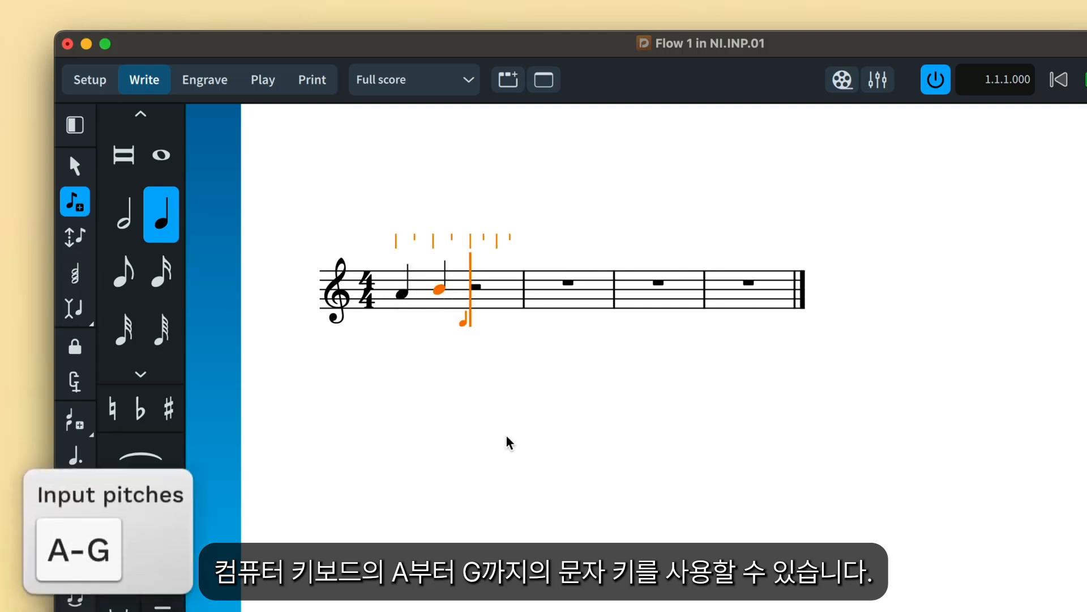
{"action": "key", "text": "c"}
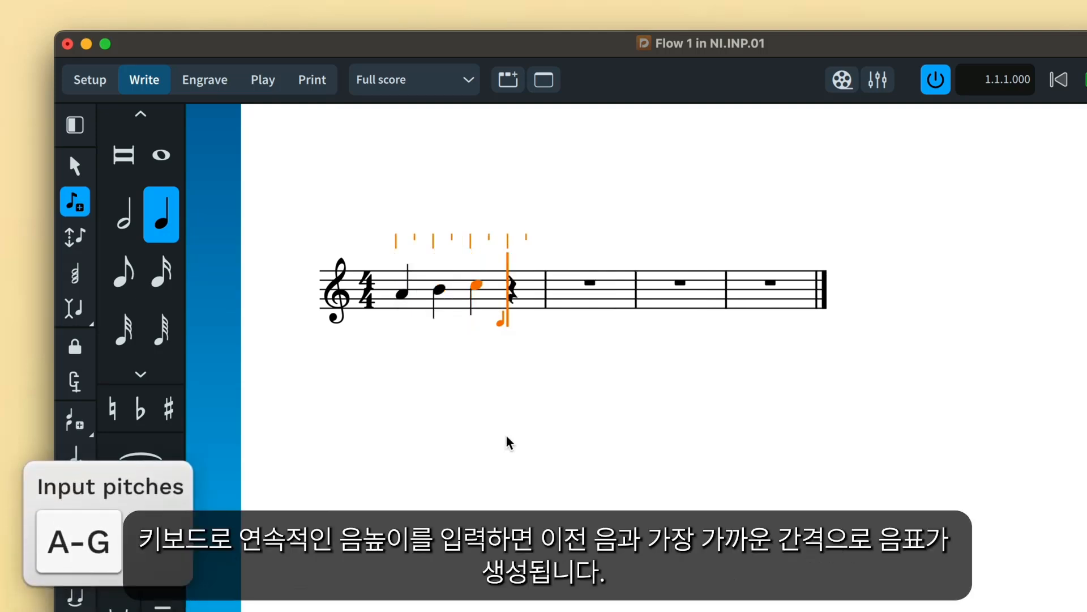
{"action": "key", "text": "d"}
Fill bar 2 with the quarter notes C, E, B and the G above that B
{"action": "key", "text": "c"}
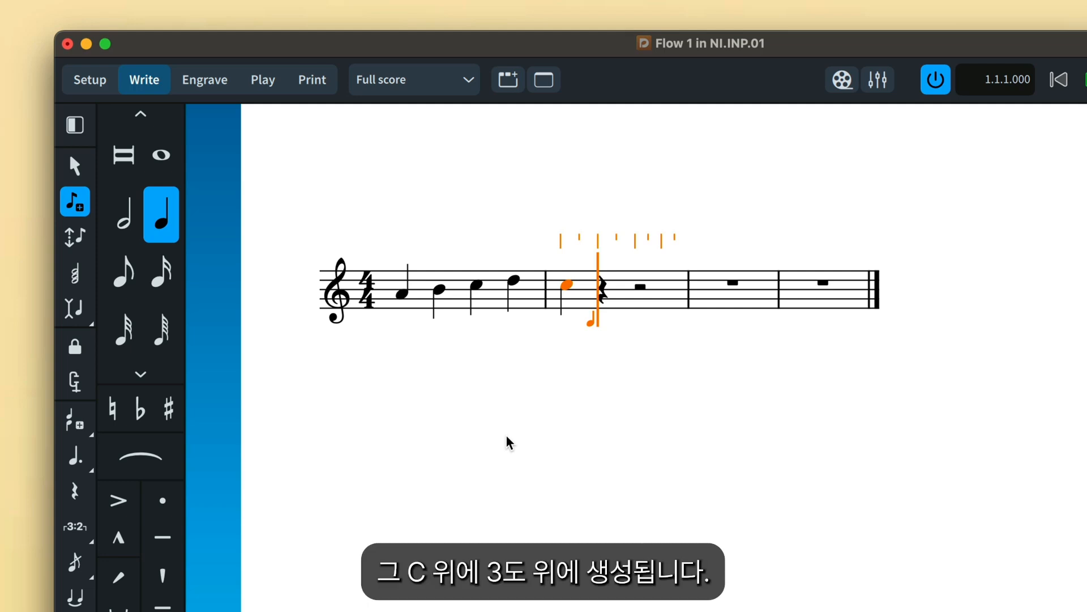
{"action": "key", "text": "e"}
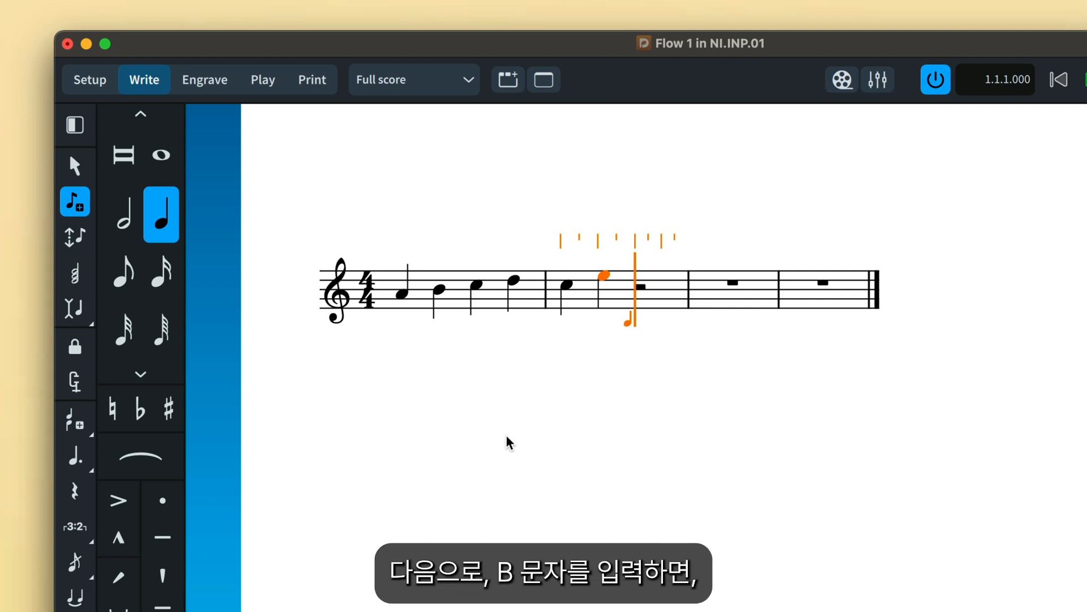
{"action": "key", "text": "b"}
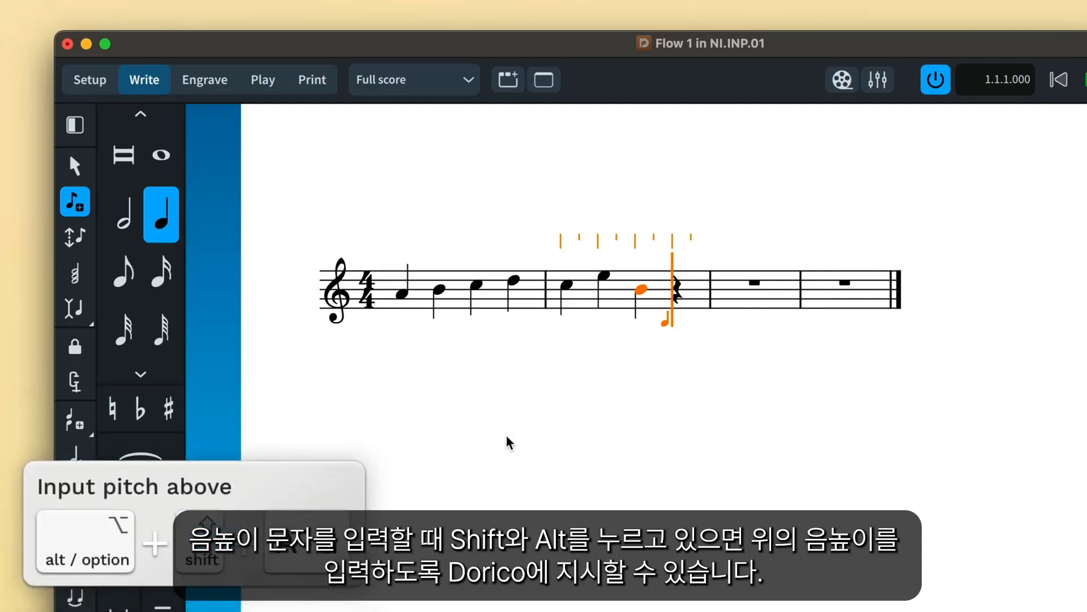
{"action": "key", "text": "alt+shift+g"}
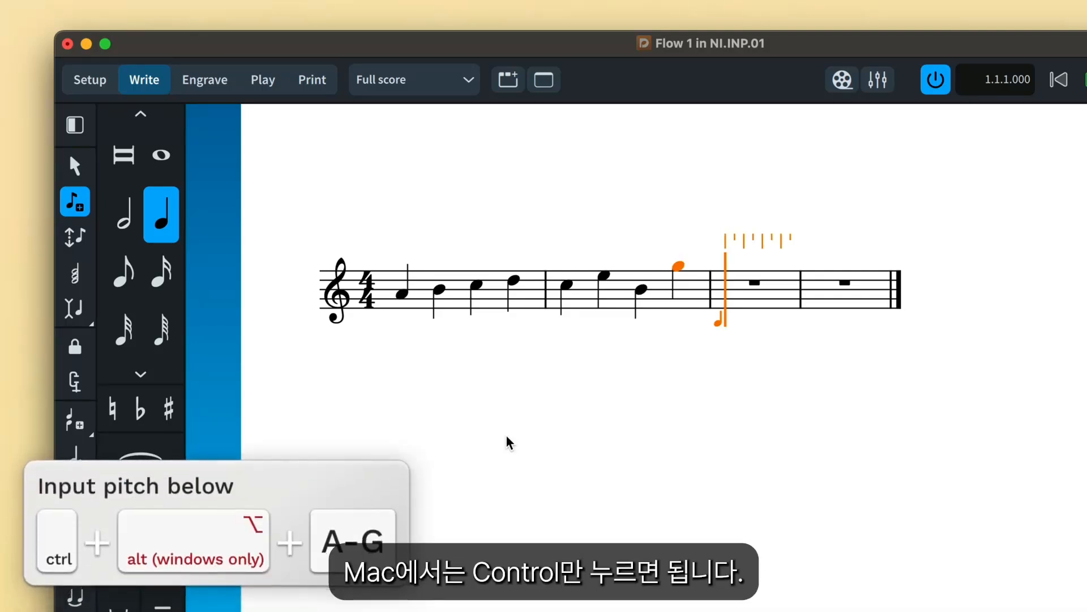
Continue from bar 3 with quarter notes: the G below, the E above it, then C, G and A
{"action": "key", "text": "ctrl+g"}
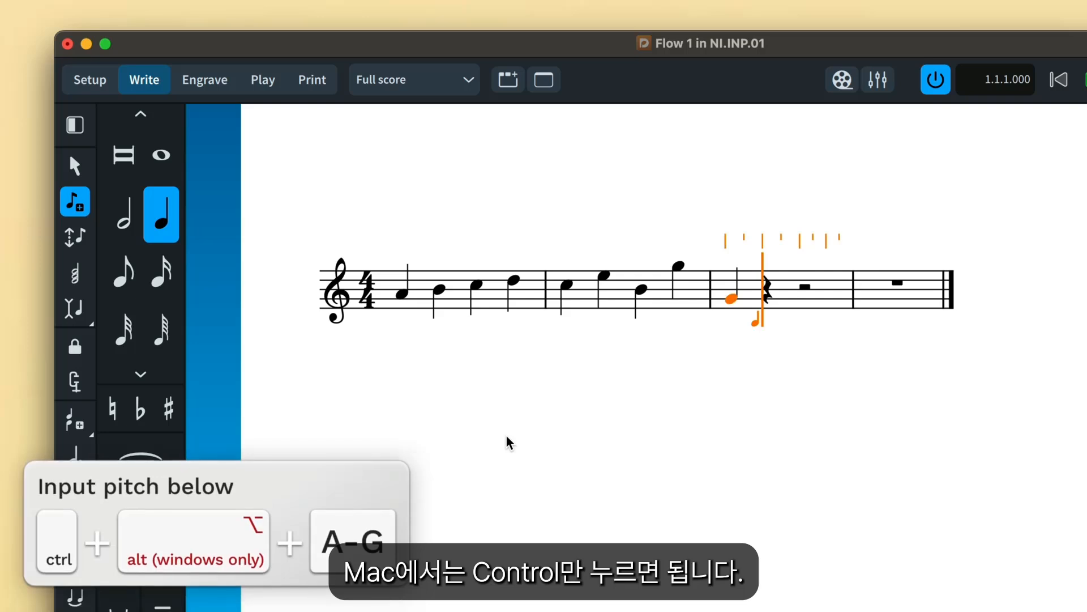
{"action": "key", "text": "alt+shift+e"}
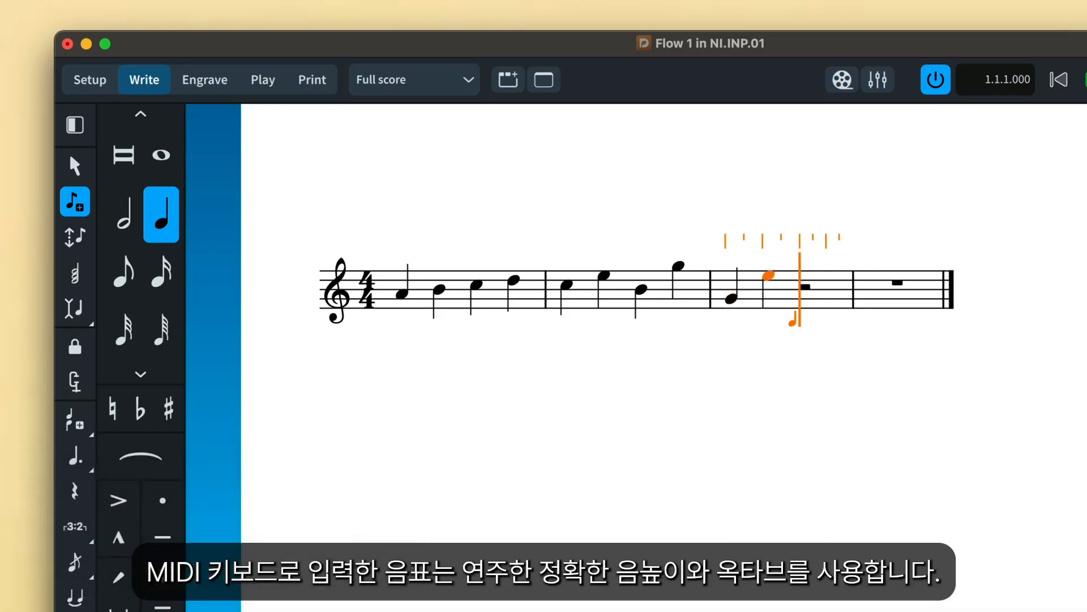
{"action": "key", "text": "c"}
{"action": "key", "text": "g"}
{"action": "key", "text": "a"}
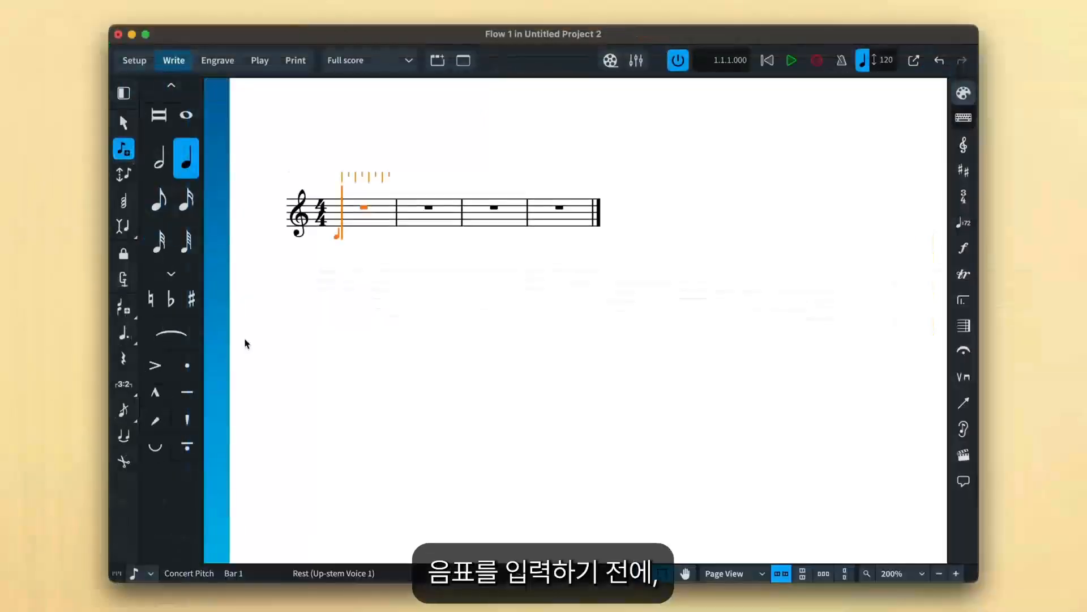
Enter the quarter notes G sharp, B flat and B natural in bar 1 of the empty staff
{"action": "left_click", "coordinate": [194, 301]}
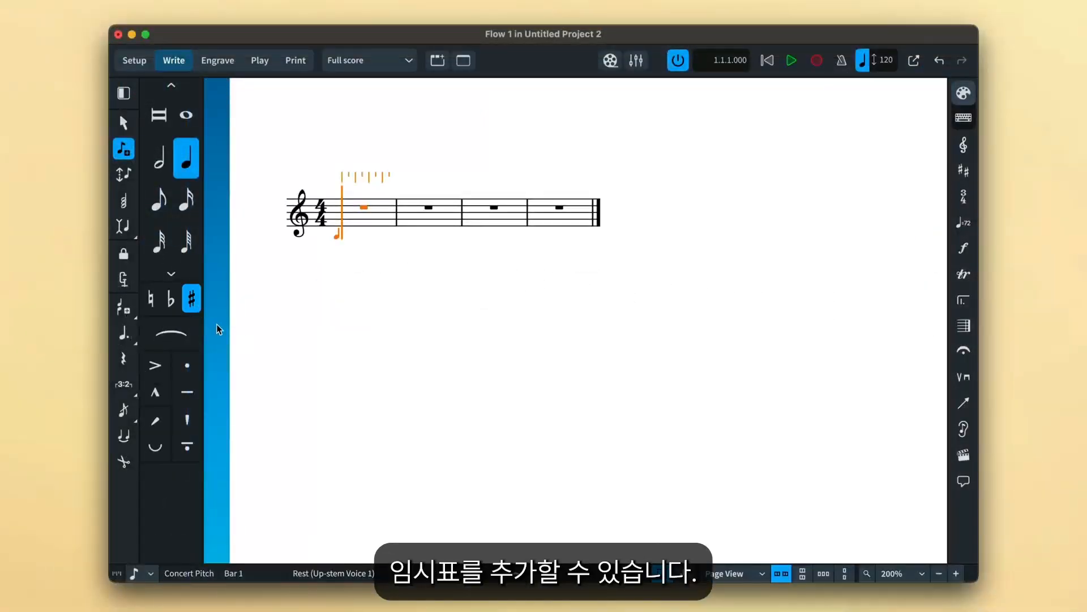
{"action": "key", "text": "g"}
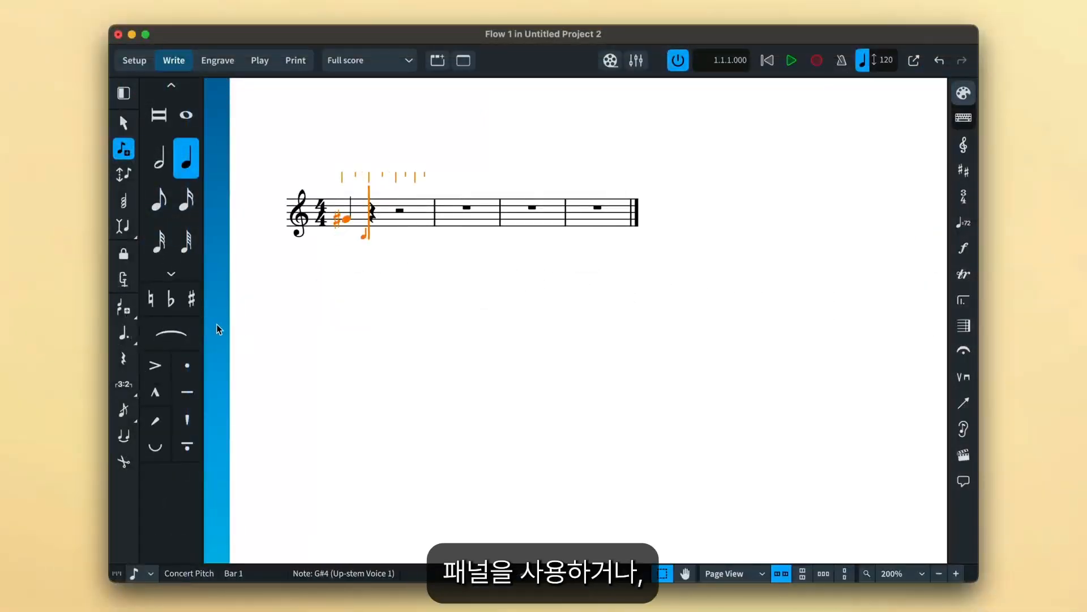
{"action": "left_click", "coordinate": [171, 299]}
{"action": "key", "text": "b"}
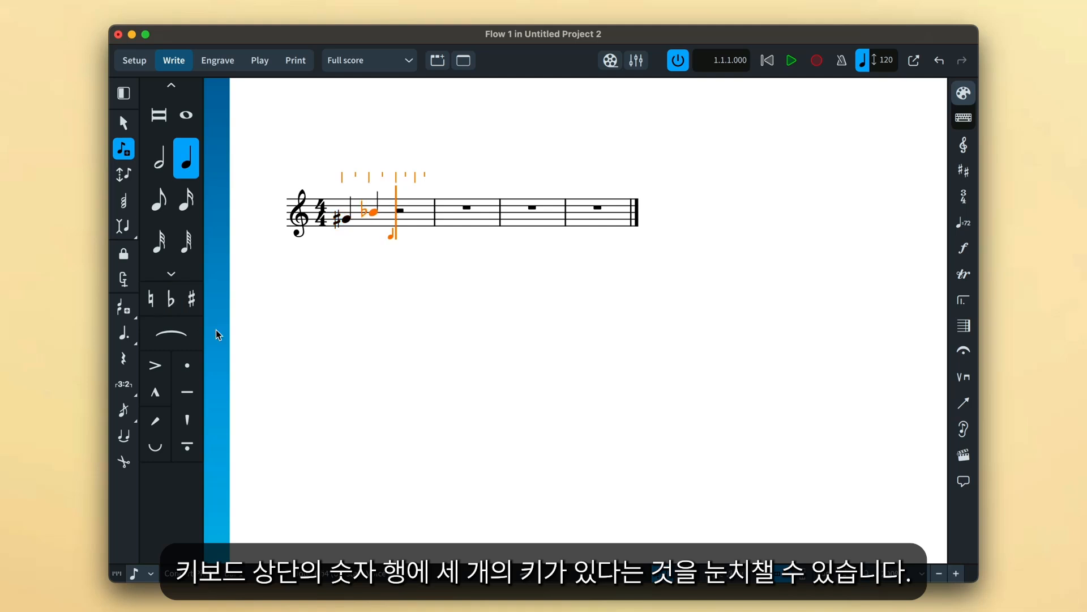
{"action": "left_click", "coordinate": [157, 305]}
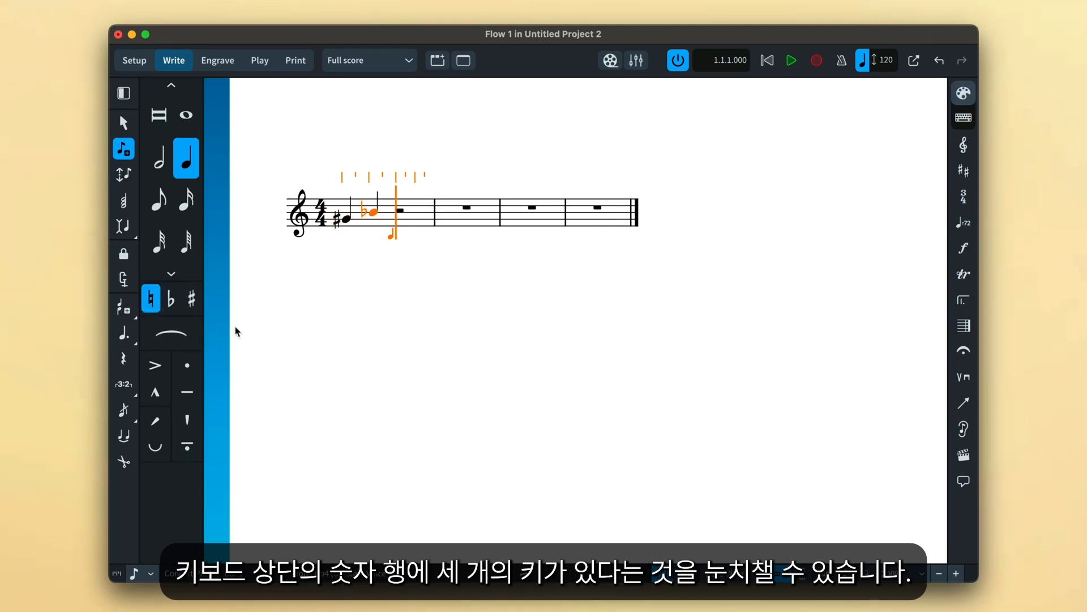
{"action": "key", "text": "b"}
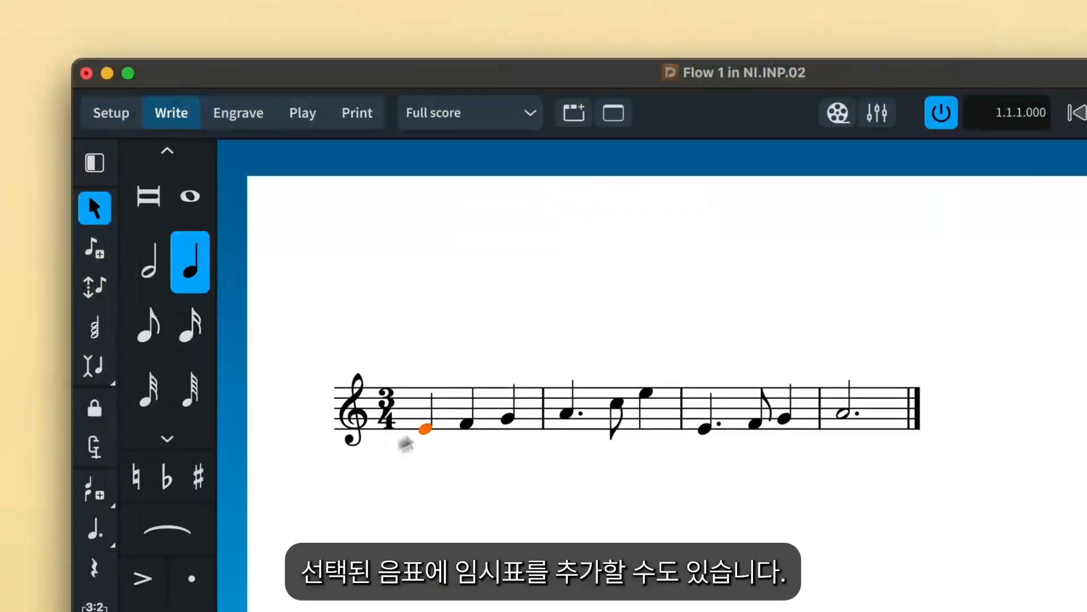
Add a flat to the E and a sharp to the F in bar 1, and sharps to the F and G in bar 3
{"action": "key", "text": "minus"}
{"action": "left_click", "coordinate": [467, 429]}
{"action": "left_click", "coordinate": [199, 476]}
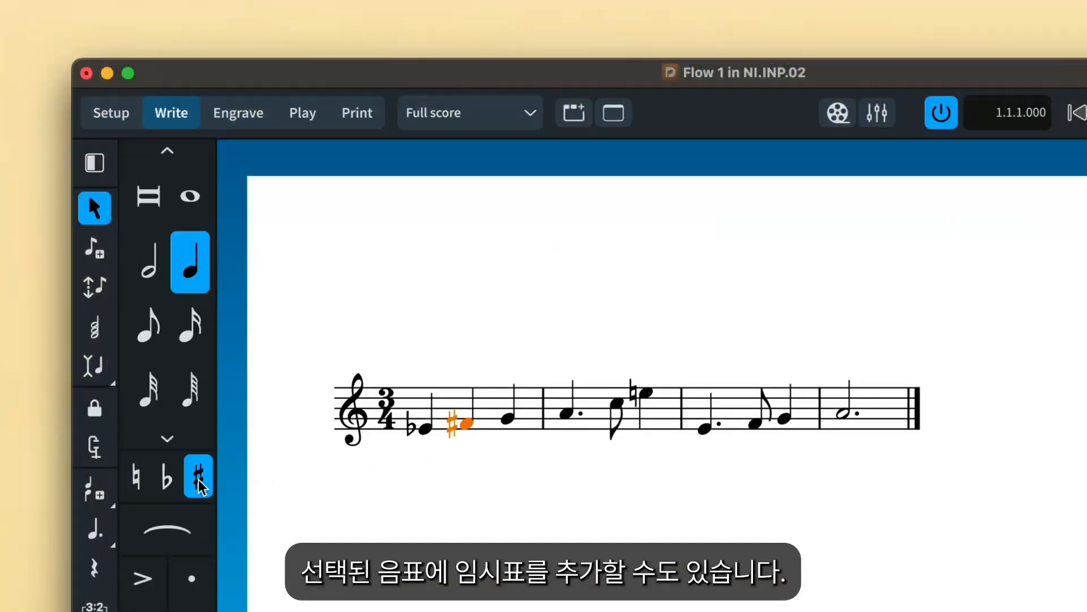
{"action": "left_click_drag", "start_coordinate": [734, 357], "coordinate": [803, 463]}
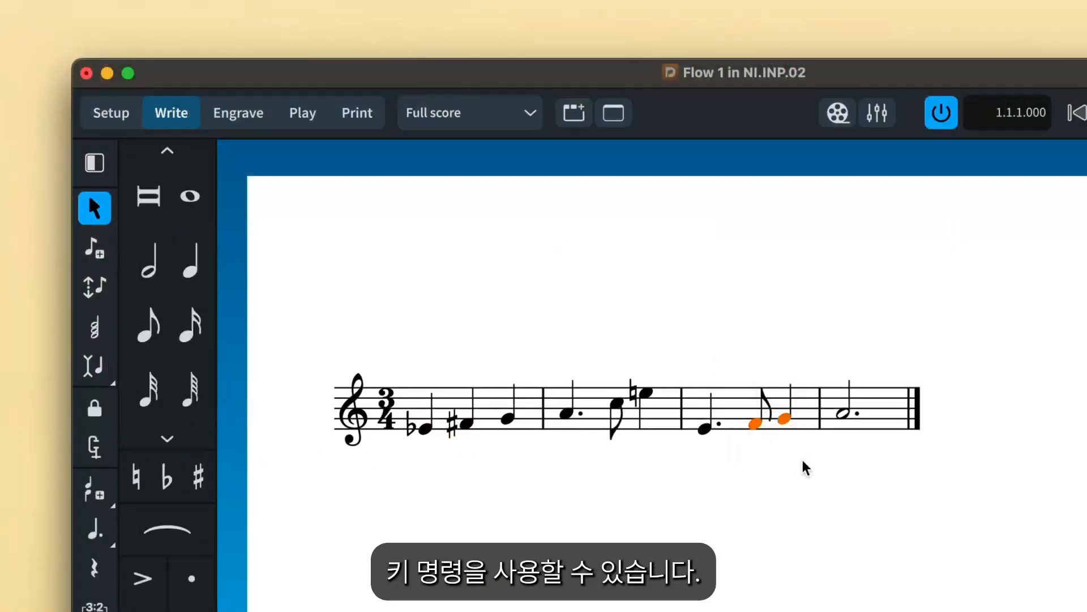
{"action": "key", "text": "equal"}
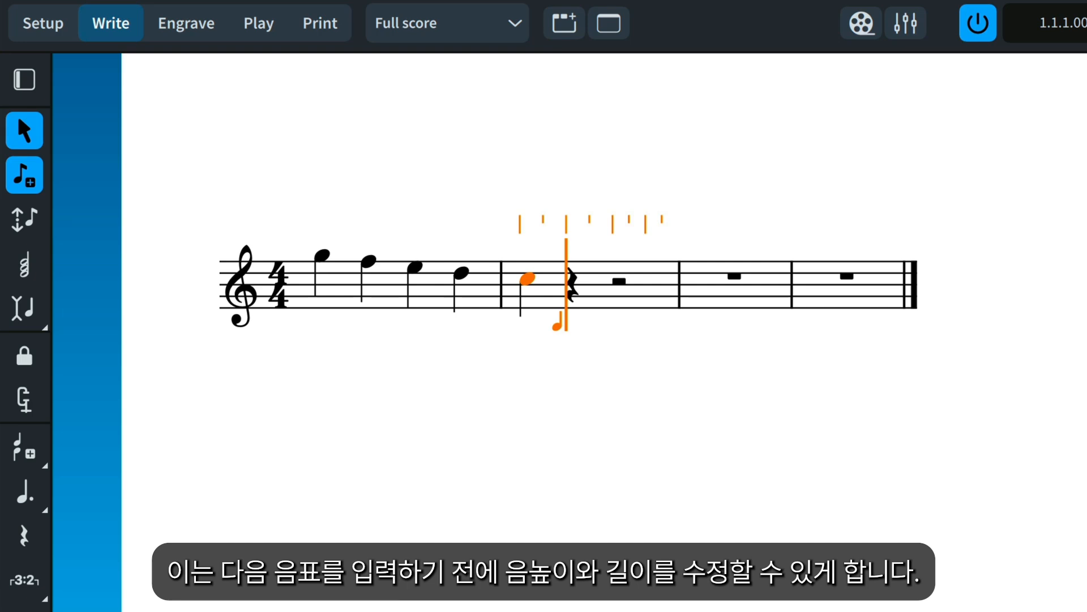
Shift the pitch of the first note in bar 2 up and down by step, ending on C
{"action": "key", "text": "alt+Up"}
{"action": "key", "text": "alt+Up"}
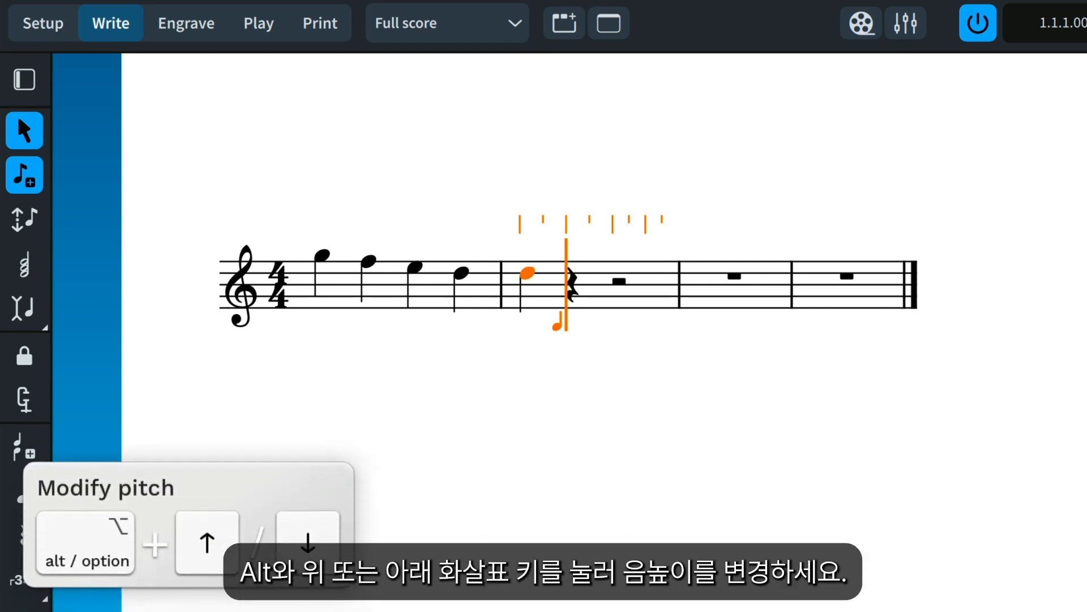
{"action": "key", "text": "alt+Down"}
{"action": "key", "text": "alt+Down"}
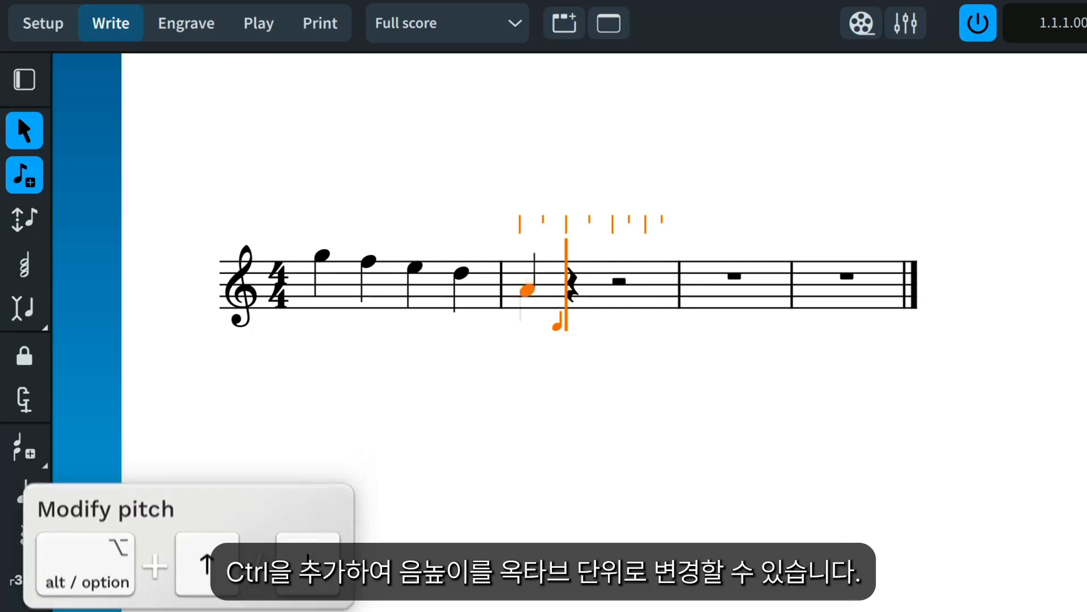
{"action": "key", "text": "alt+Down"}
{"action": "key", "text": "alt+Up"}
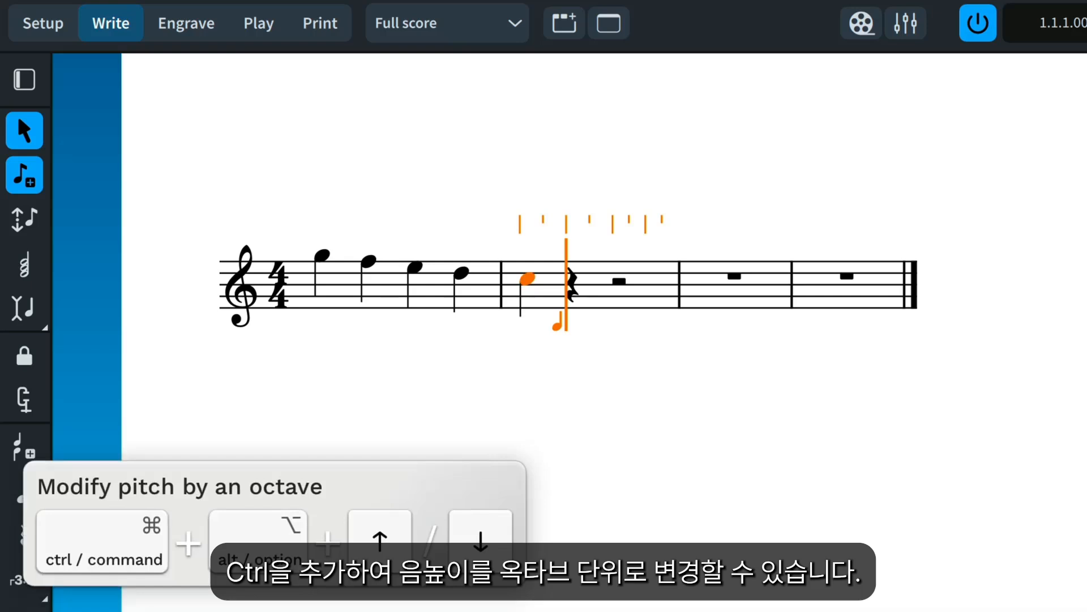
Shift the C in bar 2 up one octave, down two octaves, and back up to its starting octave
{"action": "key", "text": "ctrl+alt+Up"}
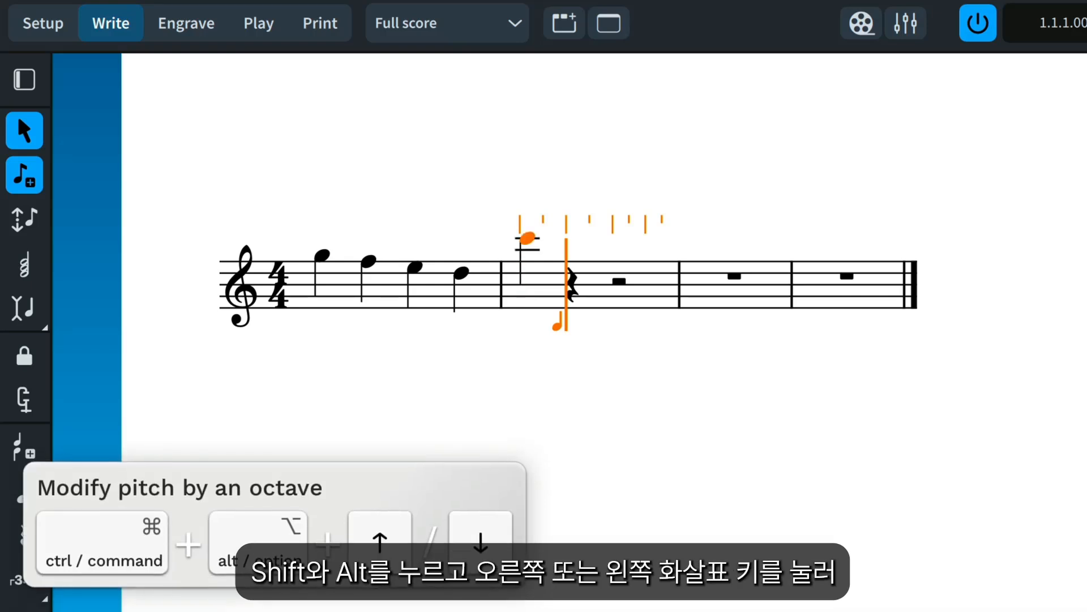
{"action": "key", "text": "ctrl+alt+Down"}
{"action": "key", "text": "ctrl+alt+Down"}
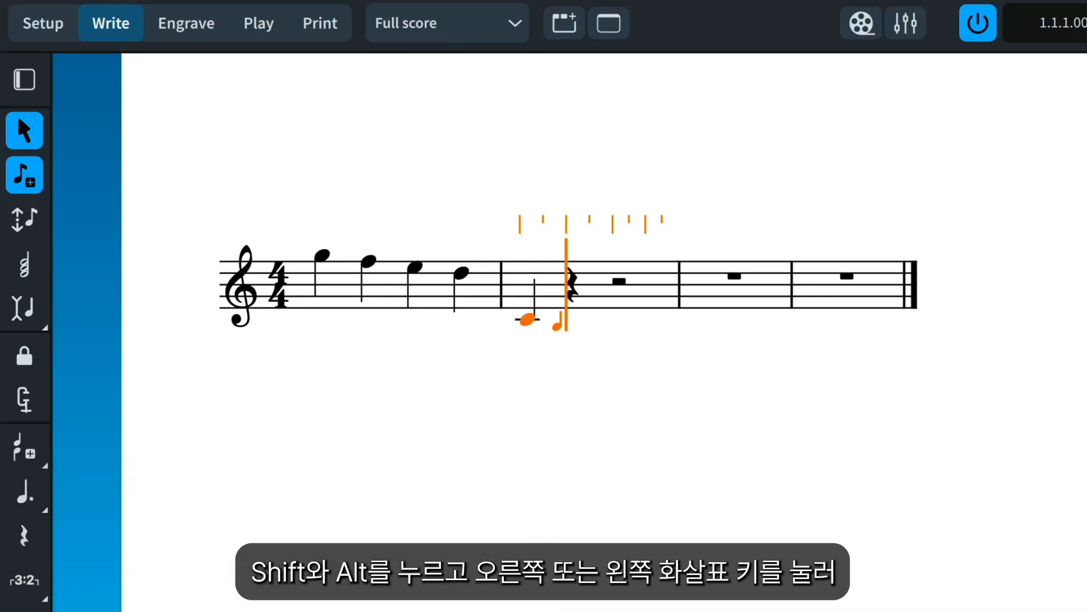
{"action": "key", "text": "ctrl+alt+Up"}
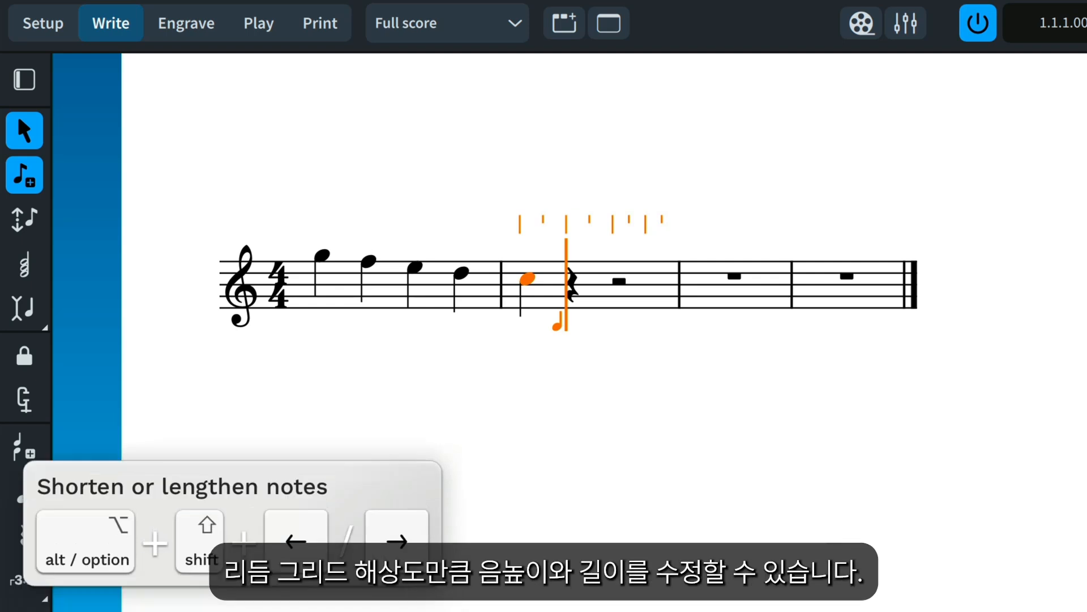
Lengthen the C in bar 2 to a half note and shorten it back to a quarter note
{"action": "key", "text": "alt+shift+Right"}
{"action": "key", "text": "alt+shift+Right"}
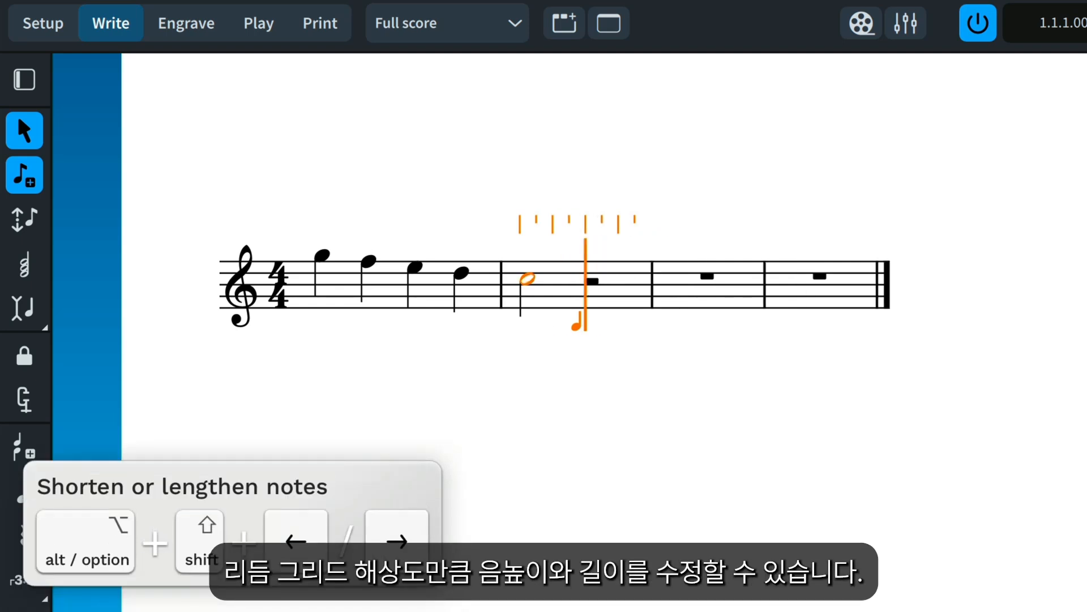
{"action": "key", "text": "alt+shift+Left"}
{"action": "key", "text": "alt+shift+Left"}
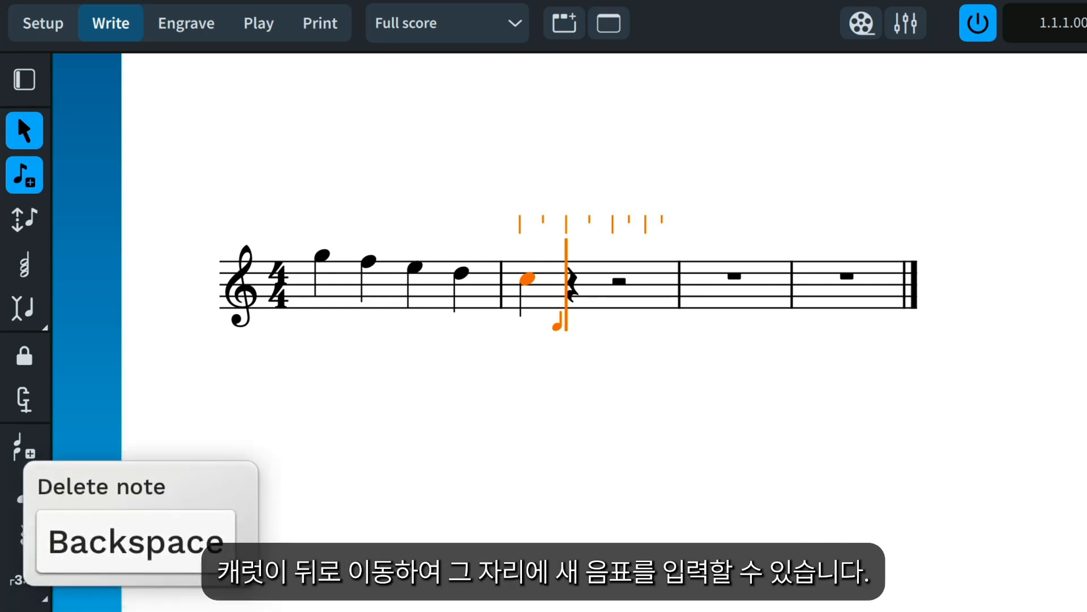
Delete the C in bar 2 and the D, F and E in bar 1, leaving only the opening G
{"action": "key", "text": "BackSpace"}
{"action": "key", "text": "BackSpace"}
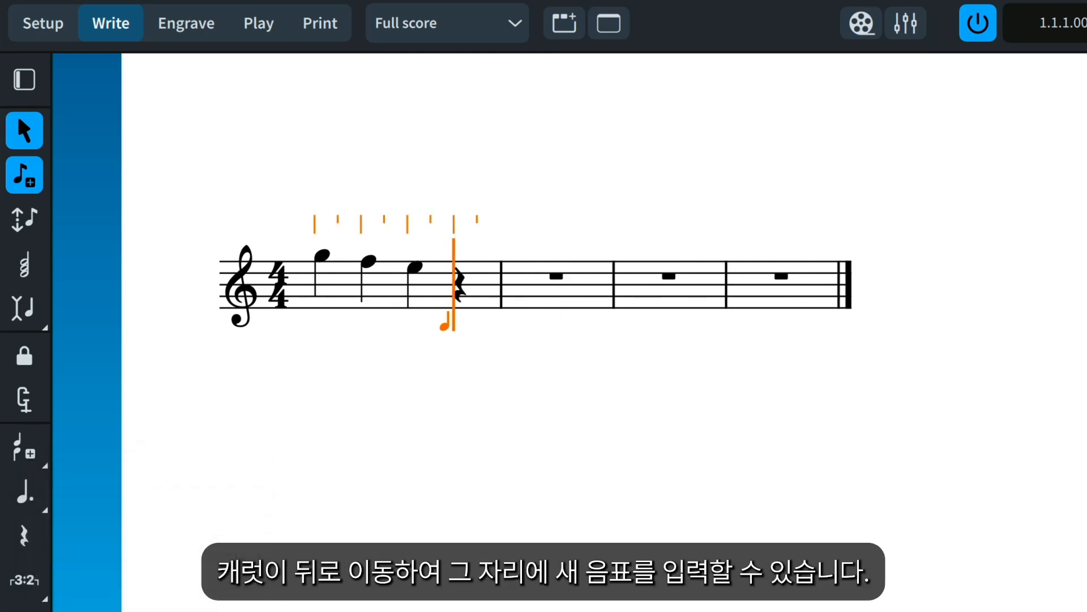
{"action": "key", "text": "Escape"}
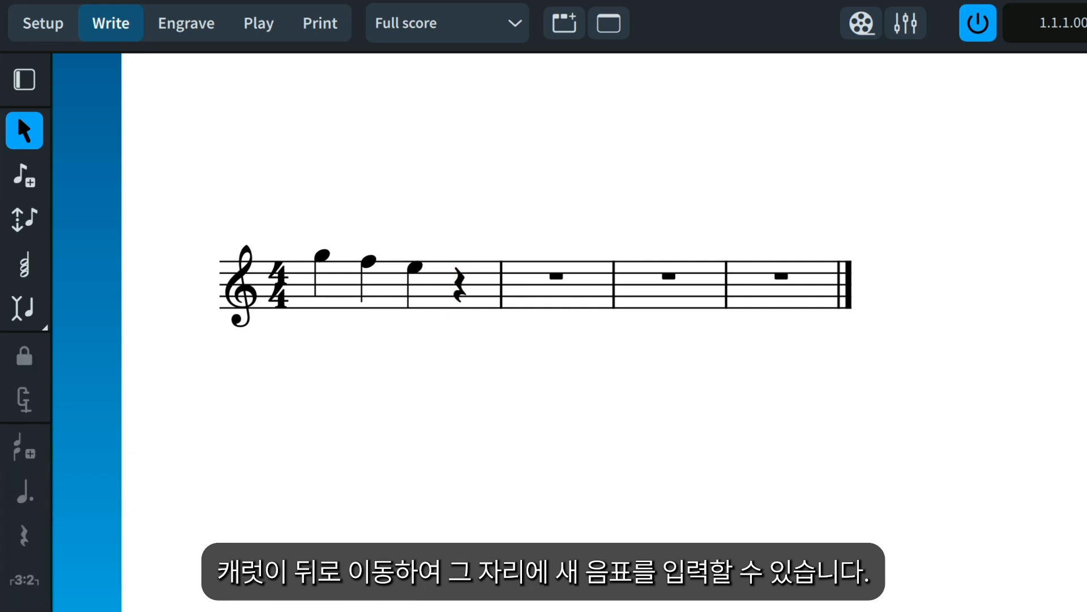
{"action": "left_click_drag", "start_coordinate": [338, 223], "coordinate": [438, 298]}
{"action": "key", "text": "Delete"}
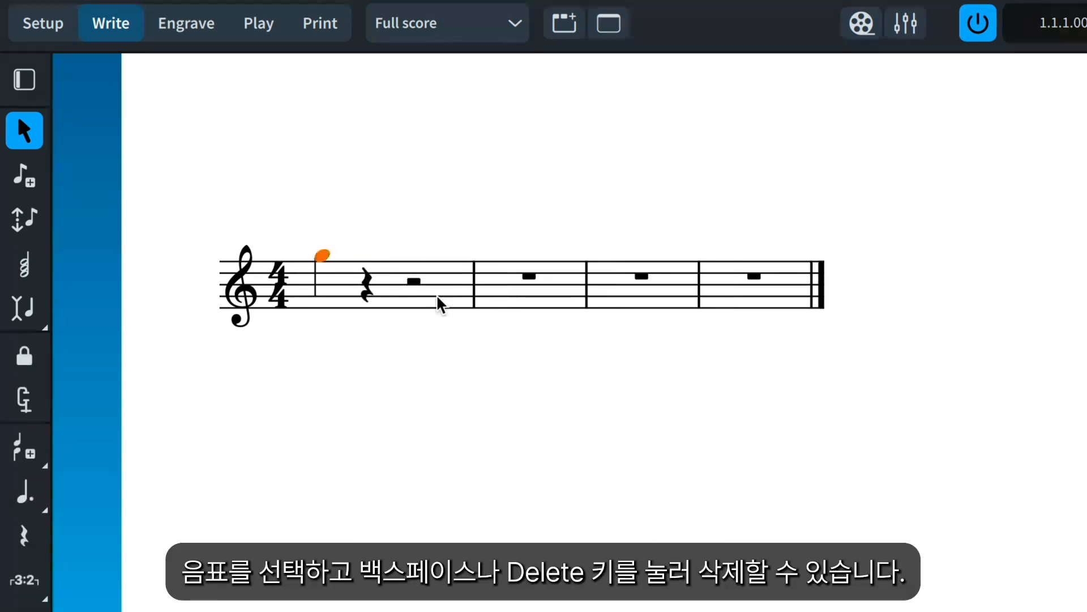
{"action": "left_click", "coordinate": [417, 474]}
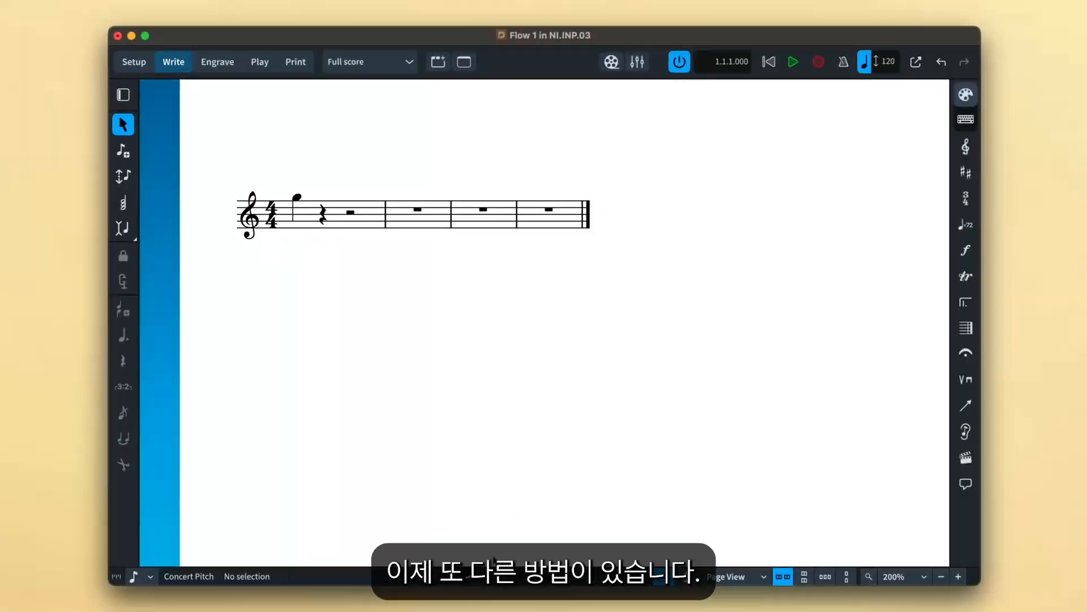
Show the on-screen piano keyboard and use it to enter quarter notes G, F sharp and A after the first note in bar 1
{"action": "key", "text": "super+8"}
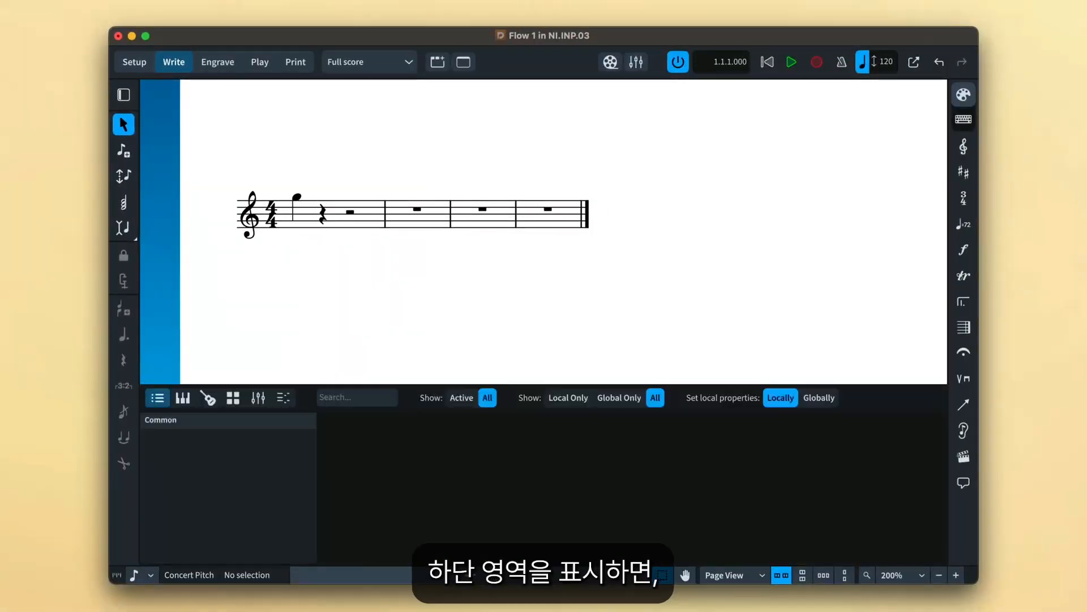
{"action": "left_click", "coordinate": [182, 399]}
{"action": "left_click", "coordinate": [322, 215]}
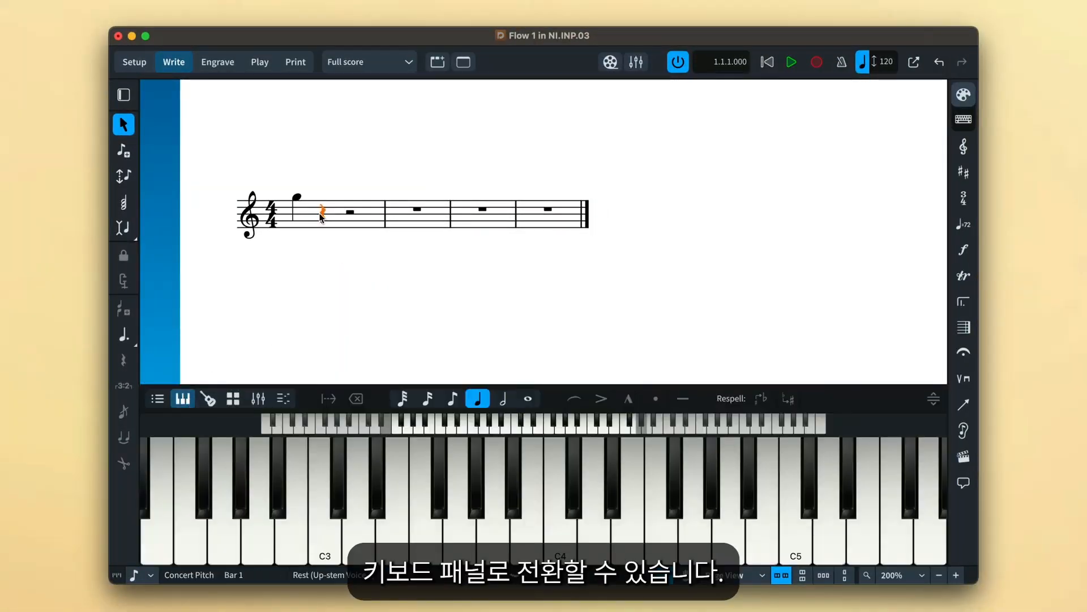
{"action": "left_click", "coordinate": [123, 149]}
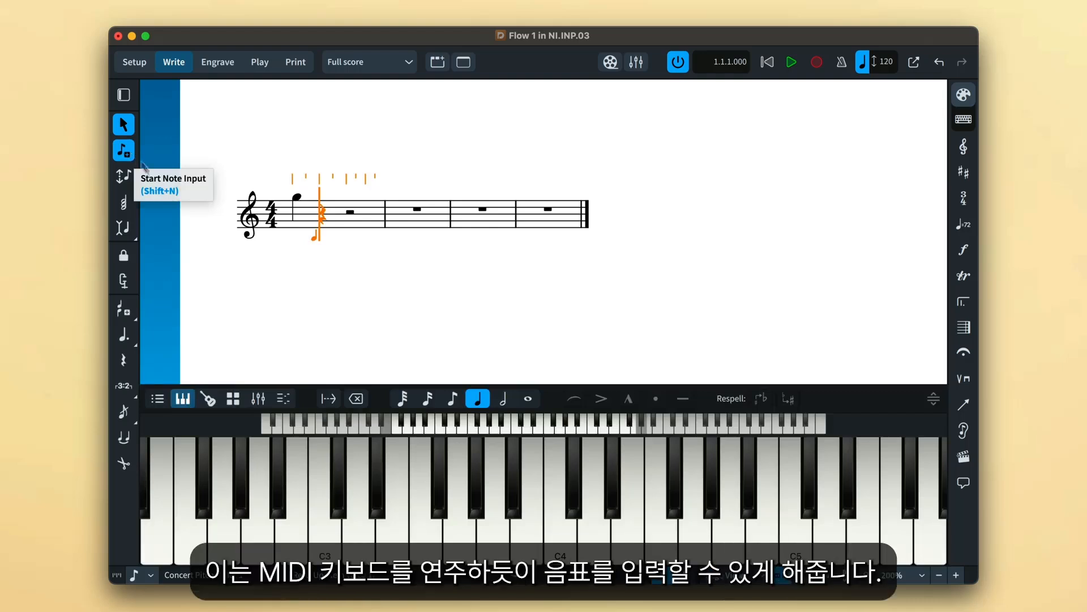
{"action": "left_click", "coordinate": [692, 549]}
{"action": "left_click", "coordinate": [675, 500]}
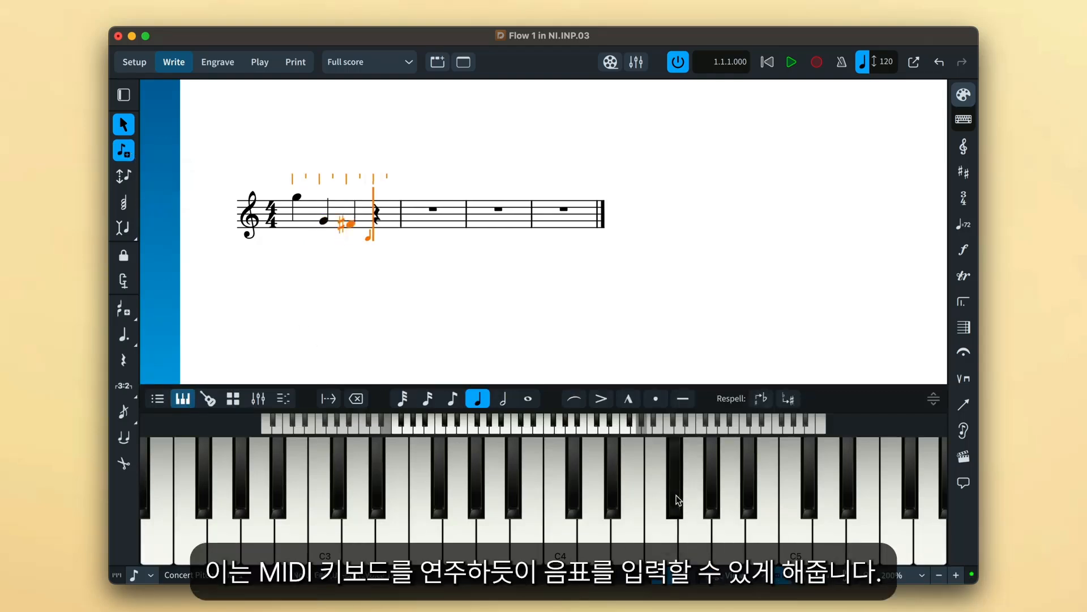
{"action": "left_click", "coordinate": [731, 527]}
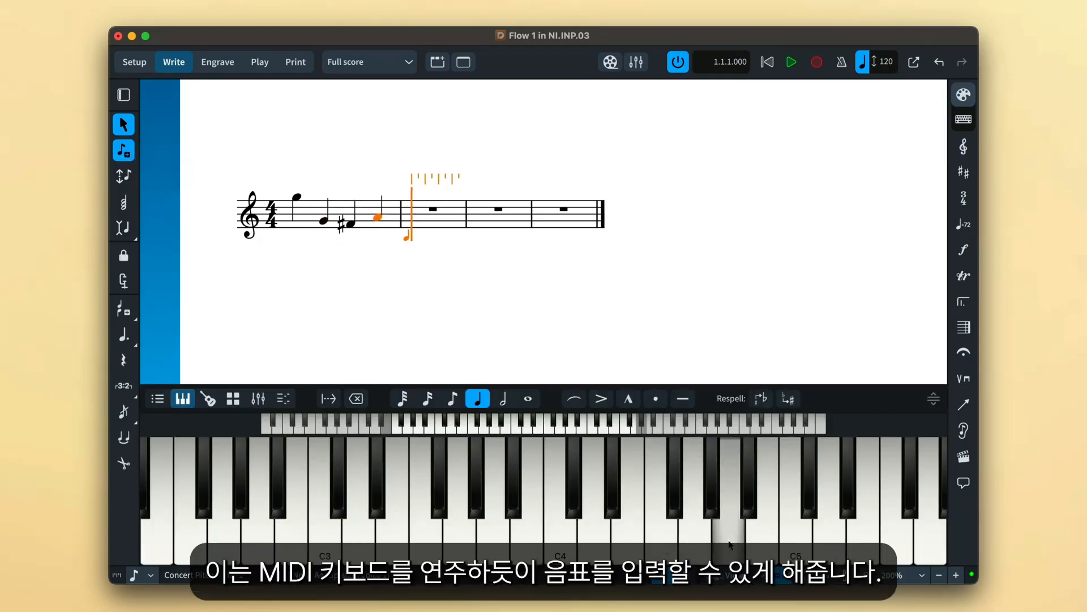
Enter half notes D, C and B under a slur from bar 2 using the on-screen piano, followed by an accented half-note C
{"action": "left_click", "coordinate": [509, 403]}
{"action": "left_click", "coordinate": [828, 537]}
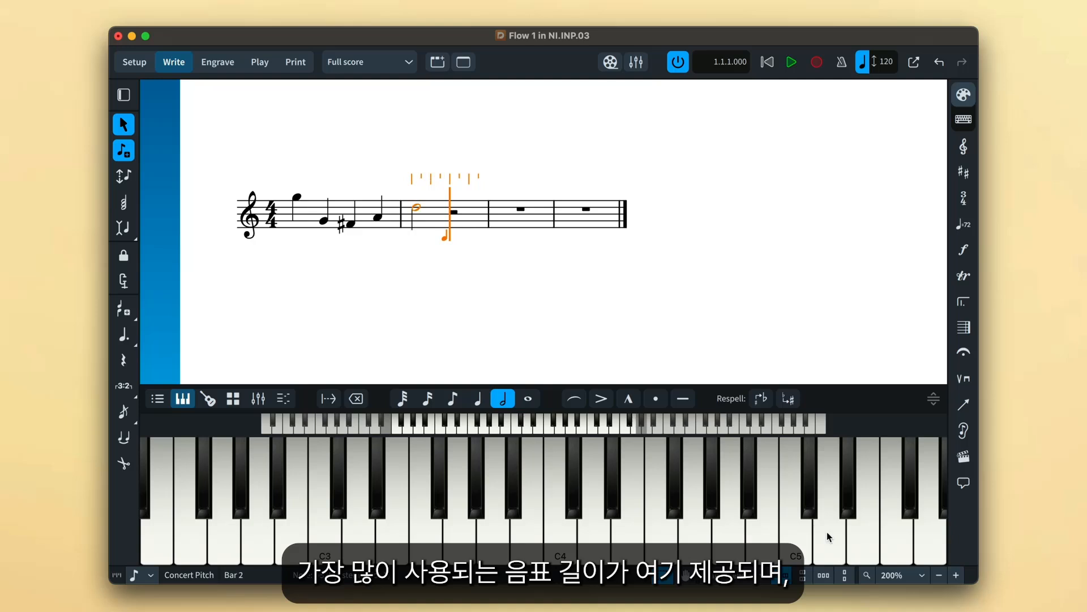
{"action": "left_click", "coordinate": [575, 398]}
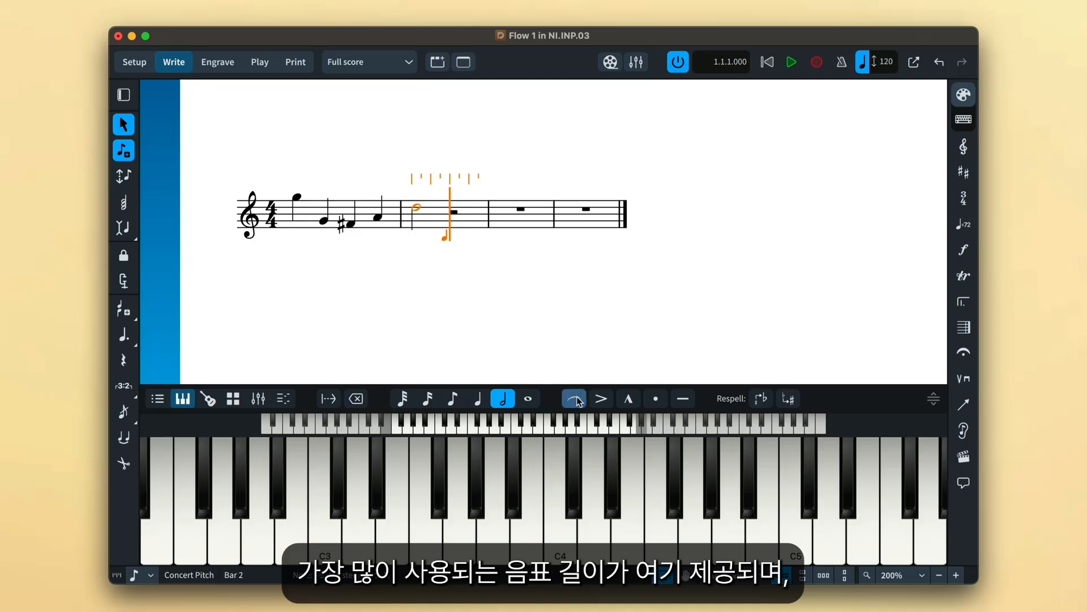
{"action": "left_click", "coordinate": [802, 549]}
{"action": "left_click", "coordinate": [760, 544]}
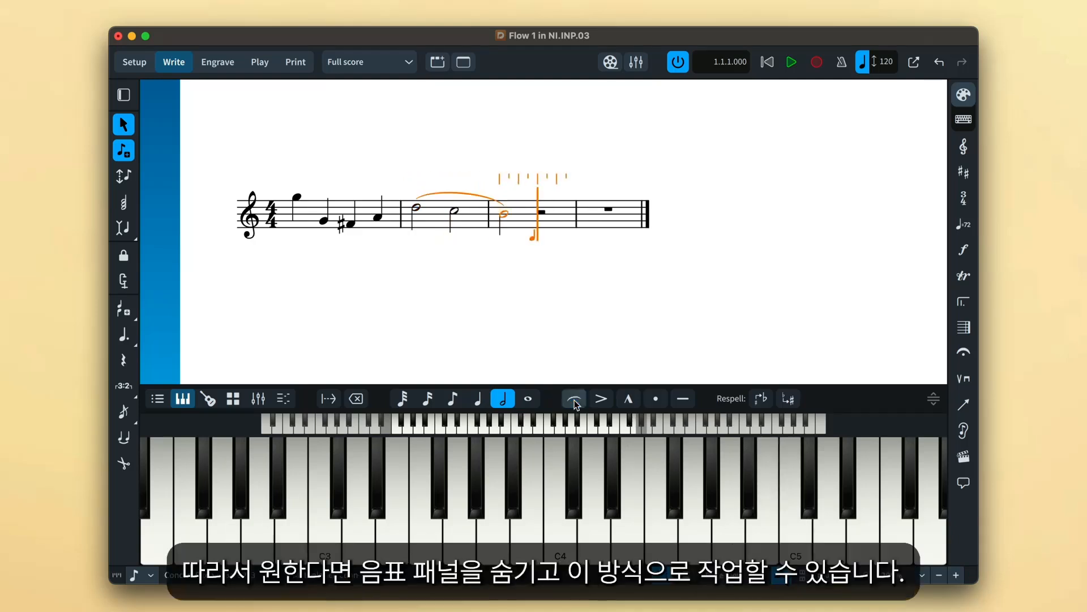
{"action": "left_click", "coordinate": [601, 398]}
{"action": "left_click", "coordinate": [793, 543]}
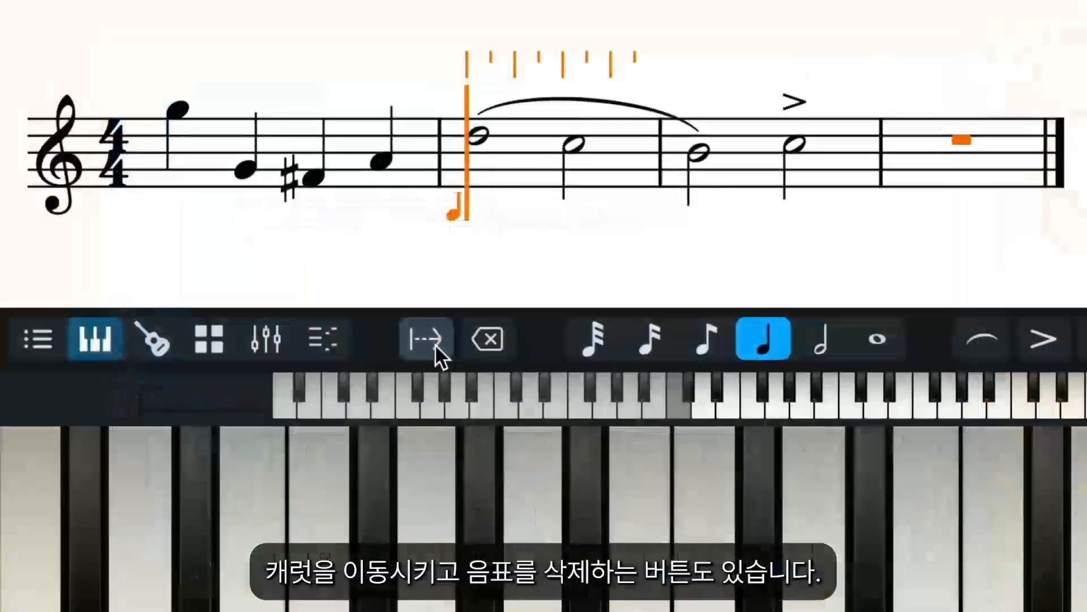
Advance the caret from bar 2 to the start of bar 3 and try deleting the notes before it
{"action": "left_click", "coordinate": [436, 347]}
{"action": "left_click", "coordinate": [436, 347]}
{"action": "left_click", "coordinate": [436, 346]}
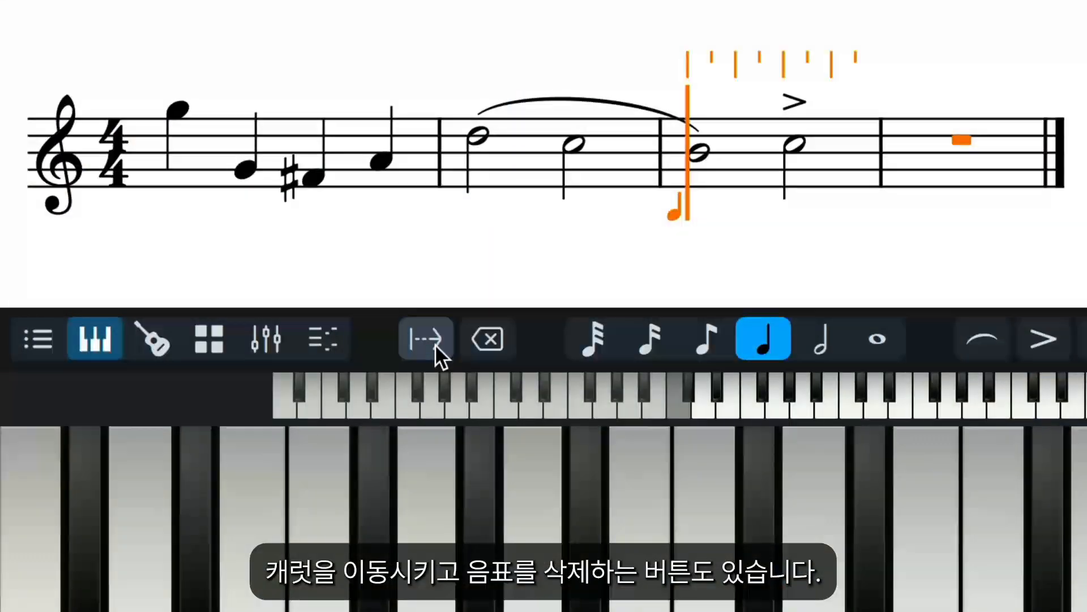
{"action": "left_click", "coordinate": [496, 341]}
{"action": "left_click", "coordinate": [496, 341]}
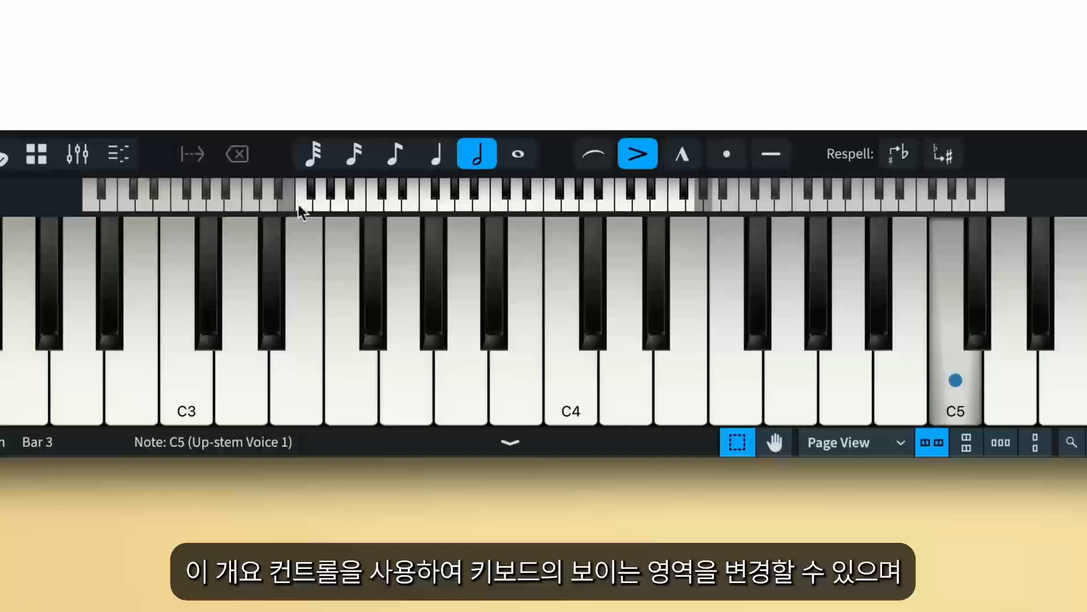
Shift the visible range of the on-screen piano to higher keys and make its panel taller
{"action": "left_click_drag", "start_coordinate": [298, 205], "coordinate": [370, 199]}
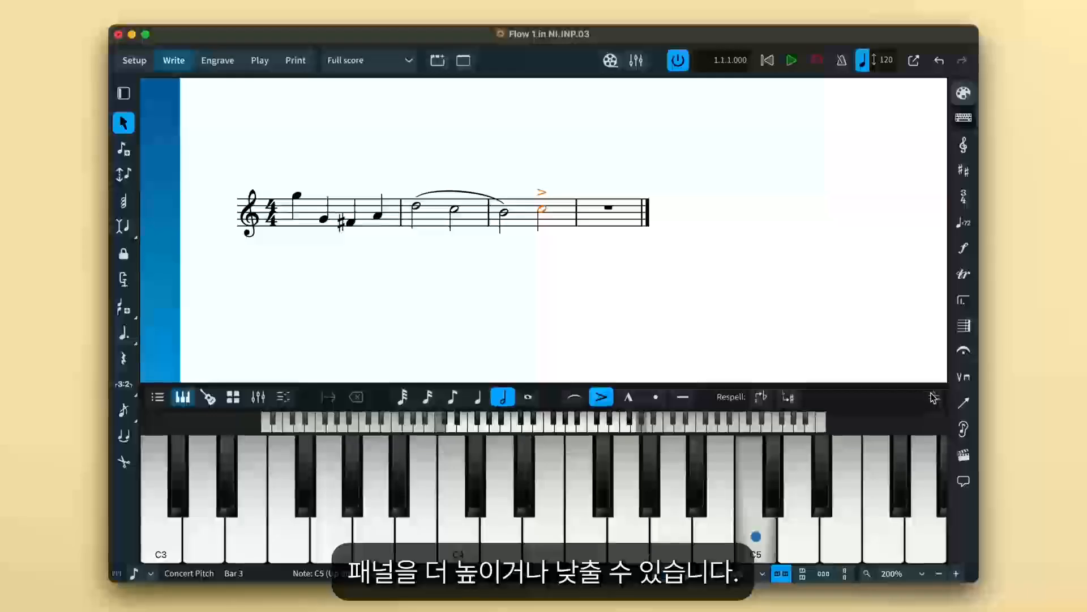
{"action": "left_click_drag", "start_coordinate": [934, 399], "coordinate": [936, 345]}
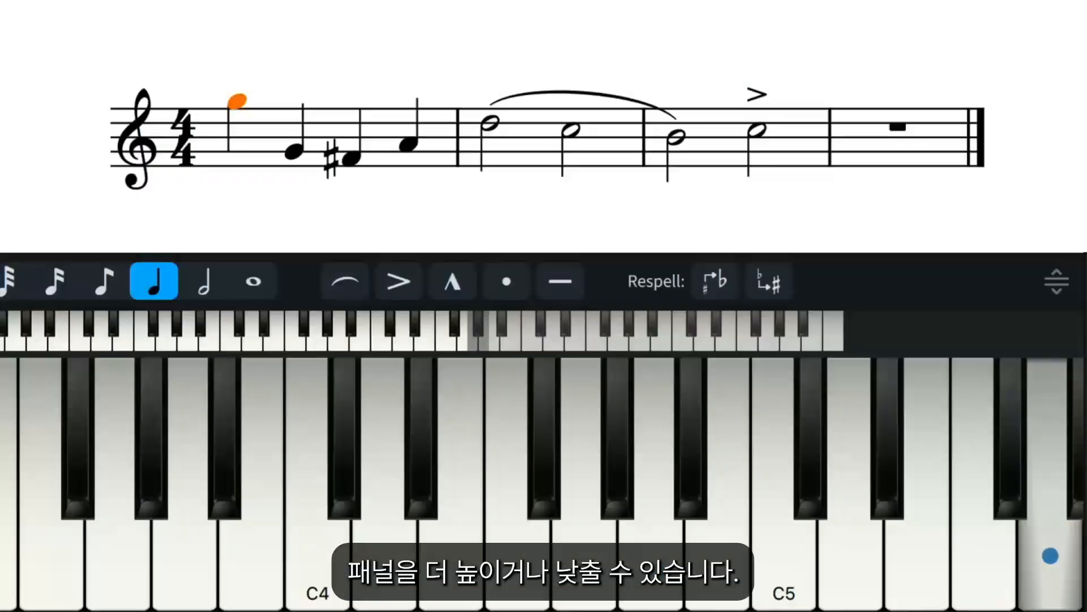
Step the selection from the first note of bar 1 to the last note of bar 3, checking each highlighted piano key
{"action": "key", "text": "Right"}
{"action": "key", "text": "Right"}
{"action": "key", "text": "Right"}
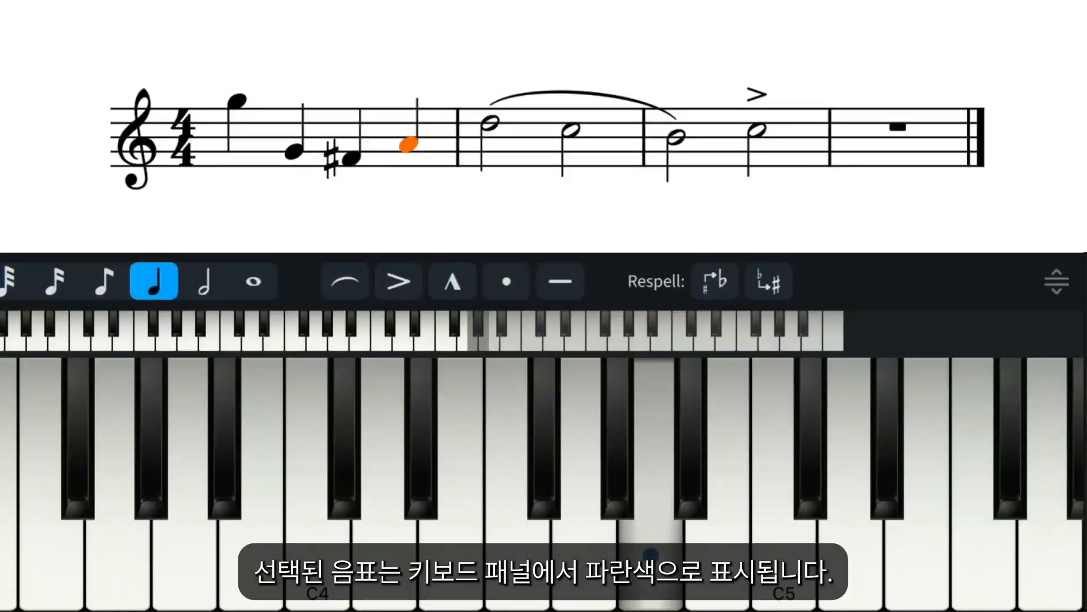
{"action": "key", "text": "Right"}
{"action": "key", "text": "Right"}
{"action": "key", "text": "Right"}
{"action": "key", "text": "Right"}
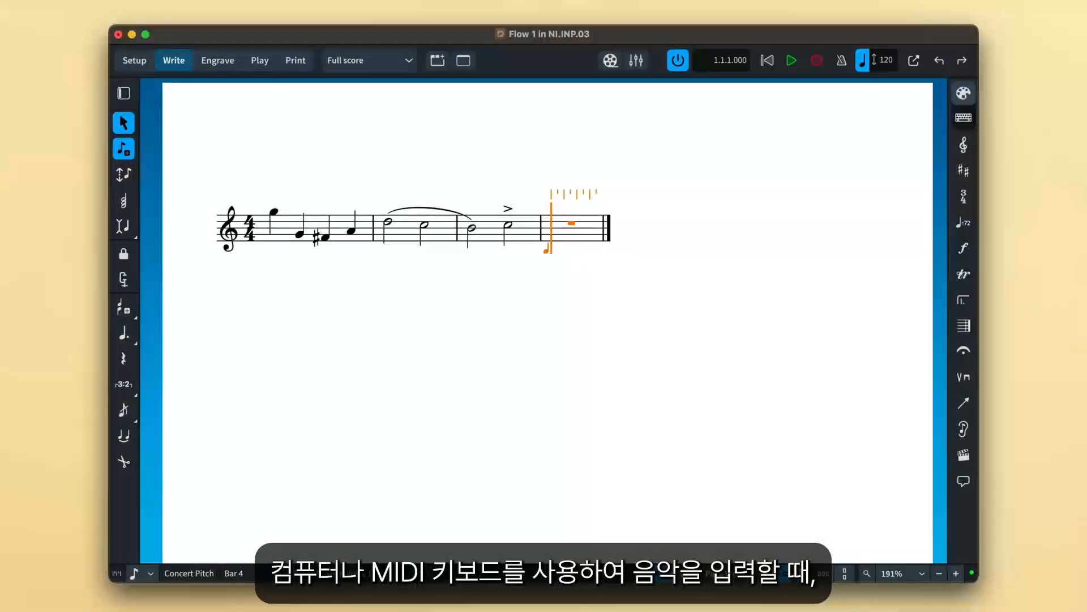
Enter the quarter notes B, C, D, E in bar 4 and D, C, B, A in bar 5
{"action": "key", "text": "c"}
{"action": "key", "text": "d"}
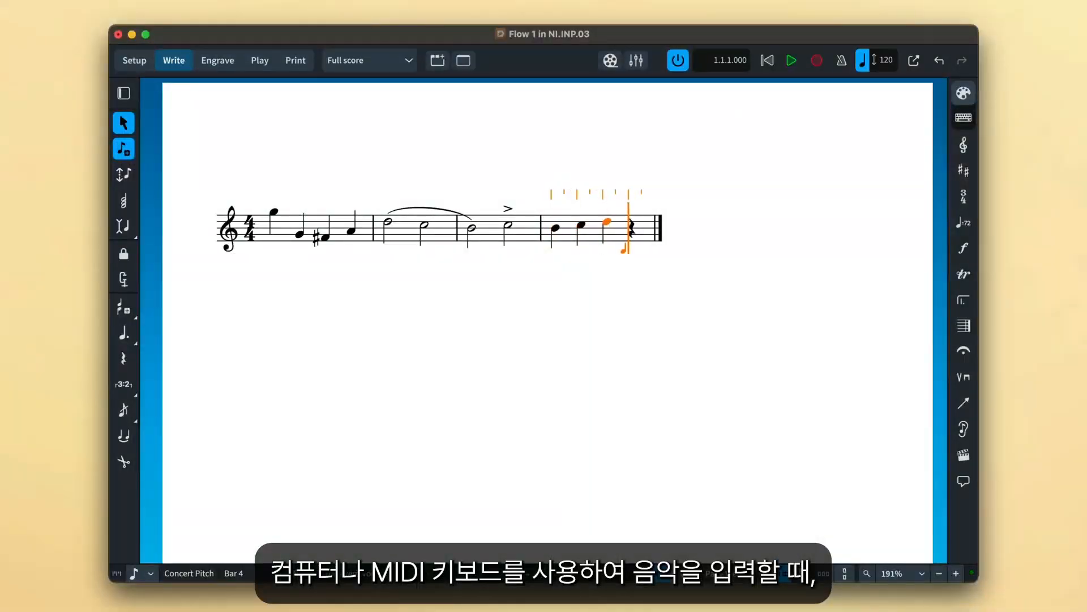
{"action": "key", "text": "e"}
{"action": "key", "text": "d"}
{"action": "key", "text": "c"}
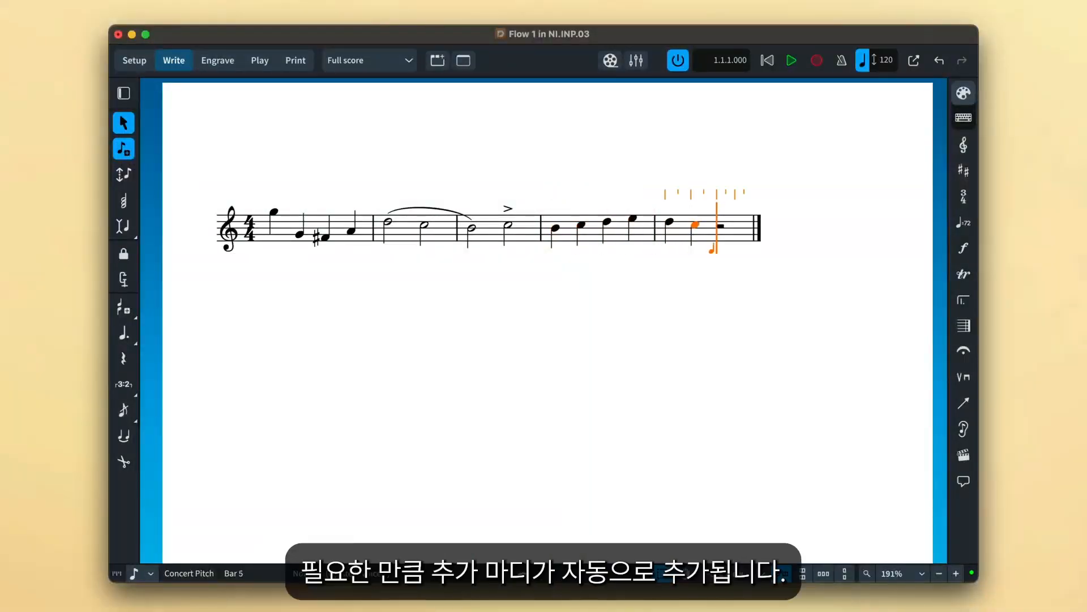
{"action": "key", "text": "b"}
{"action": "key", "text": "a"}
Continue with the quarter notes B, D, G, F in bar 6 and E, D, C, B in bar 7
{"action": "key", "text": "b"}
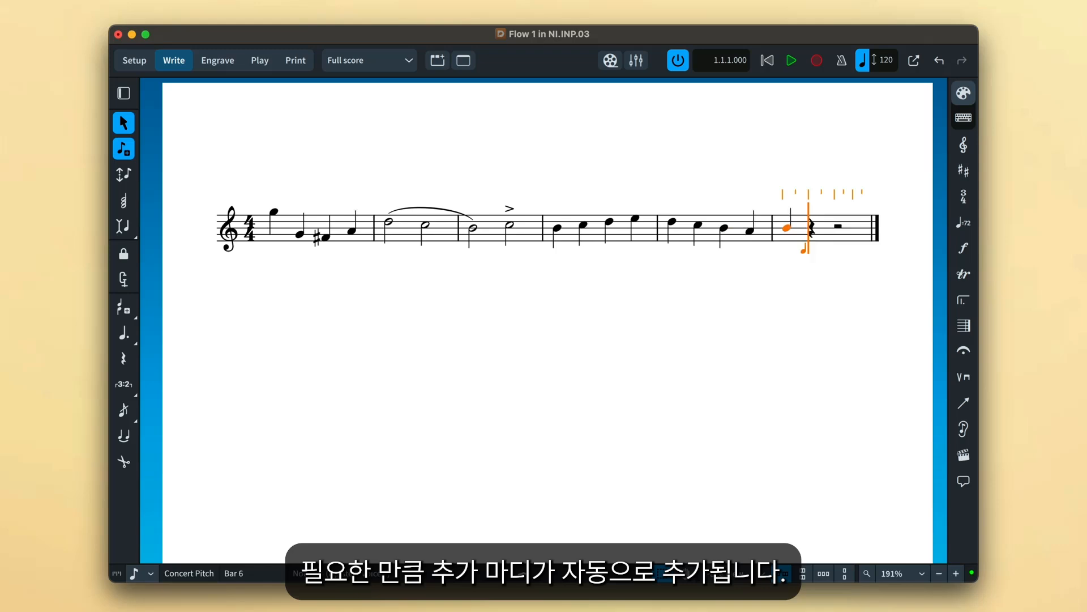
{"action": "key", "text": "d"}
{"action": "key", "text": "g"}
{"action": "key", "text": "f"}
{"action": "key", "text": "e"}
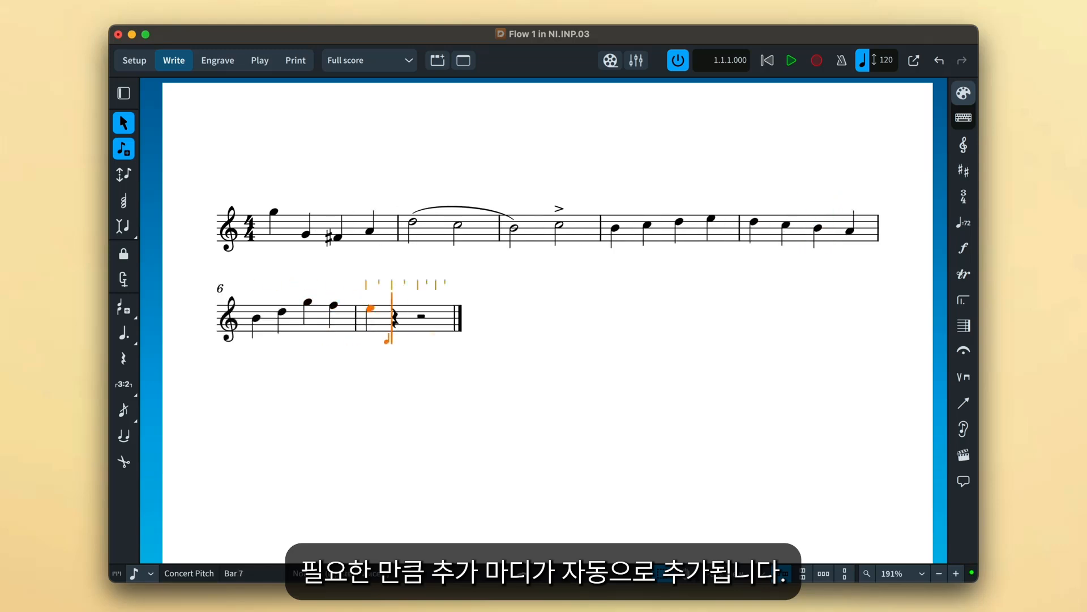
{"action": "key", "text": "d"}
{"action": "key", "text": "c"}
{"action": "key", "text": "b"}
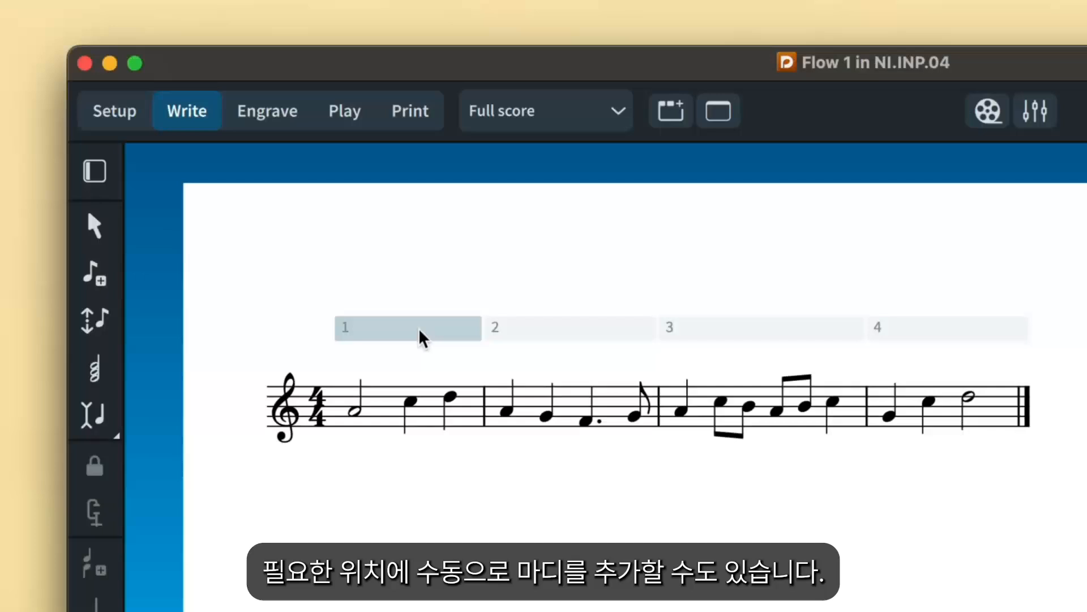
In flow NI.INP.04, add one empty bar after bar 1 and two empty bars after bar 3 using the system track
{"action": "left_click", "coordinate": [417, 338]}
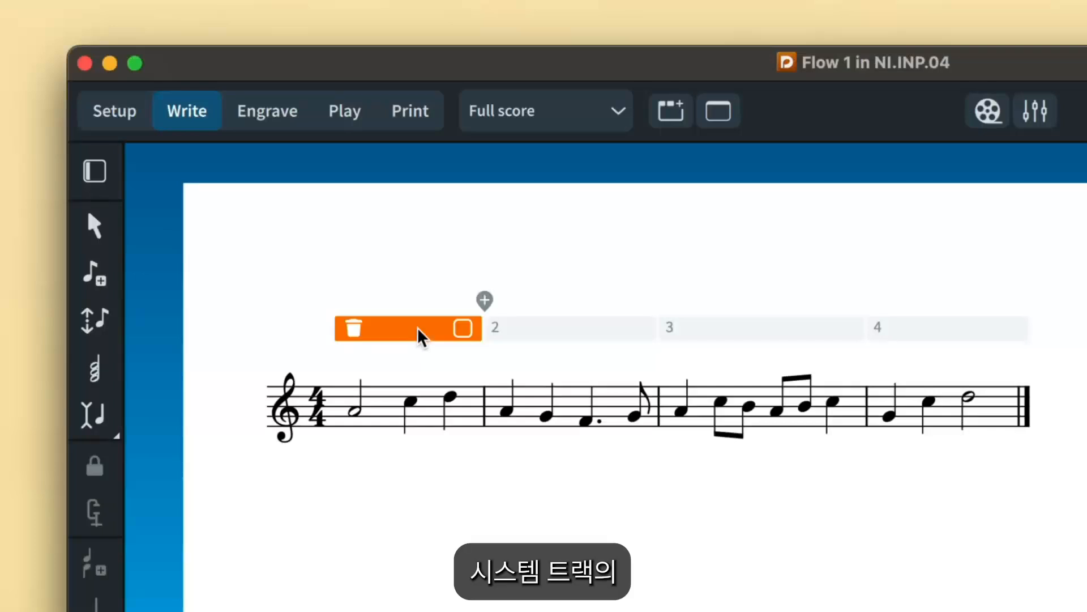
{"action": "left_click", "coordinate": [485, 302]}
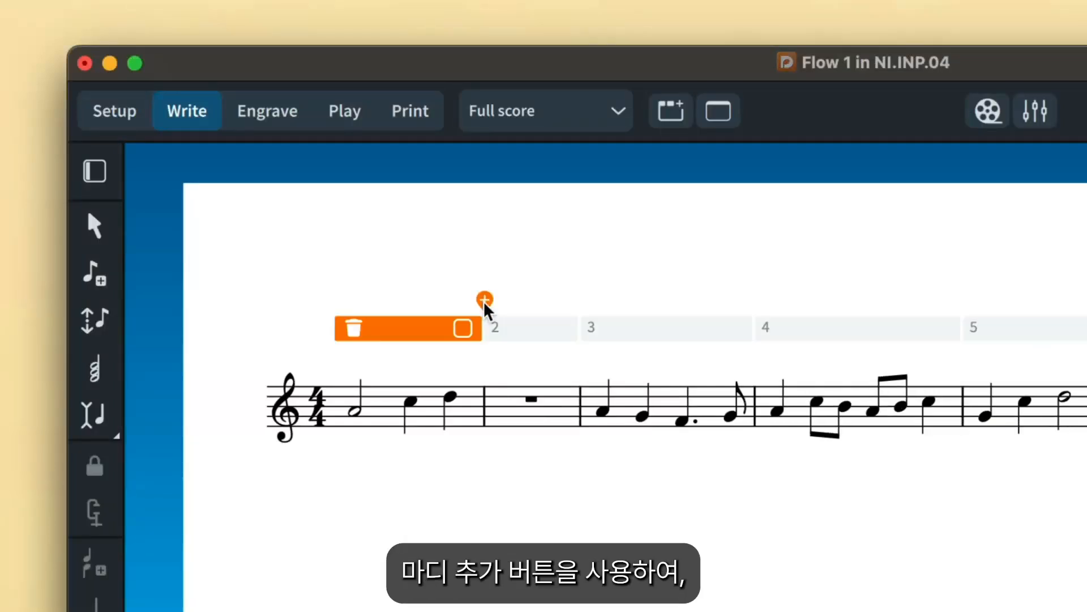
{"action": "left_click_drag", "start_coordinate": [522, 334], "coordinate": [646, 335]}
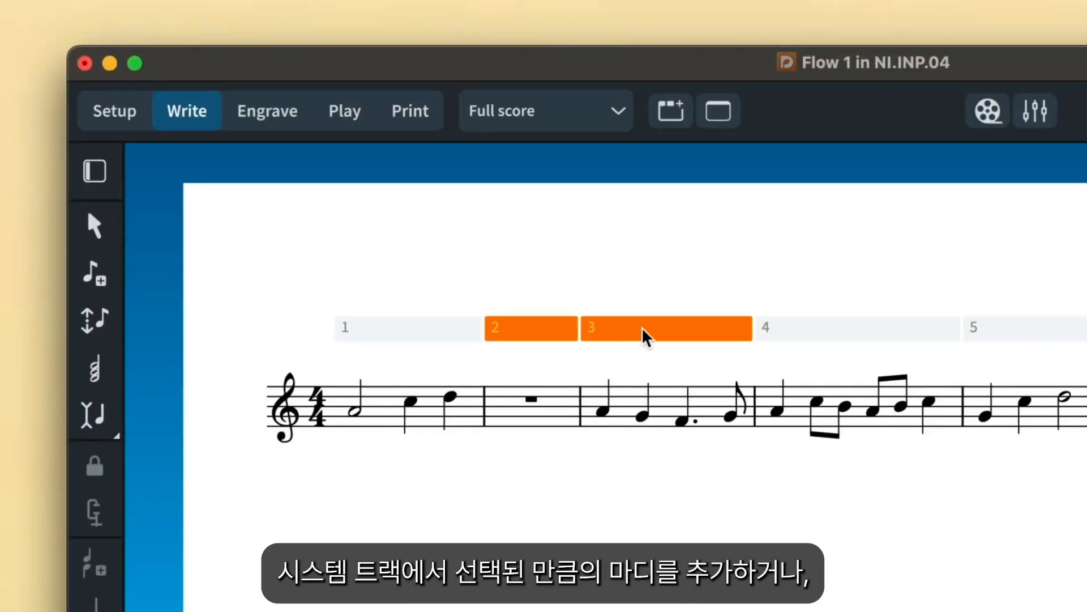
{"action": "left_click", "coordinate": [753, 304]}
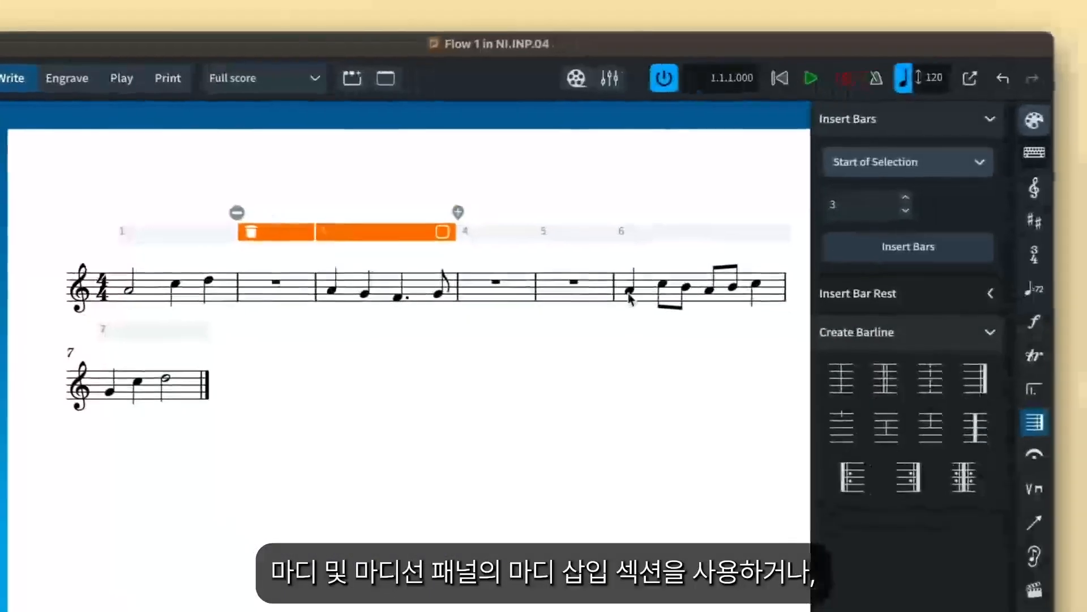
Insert 3 bars at the start of the selection, before the first note of bar 6
{"action": "left_click", "coordinate": [630, 292]}
{"action": "left_click", "coordinate": [943, 252]}
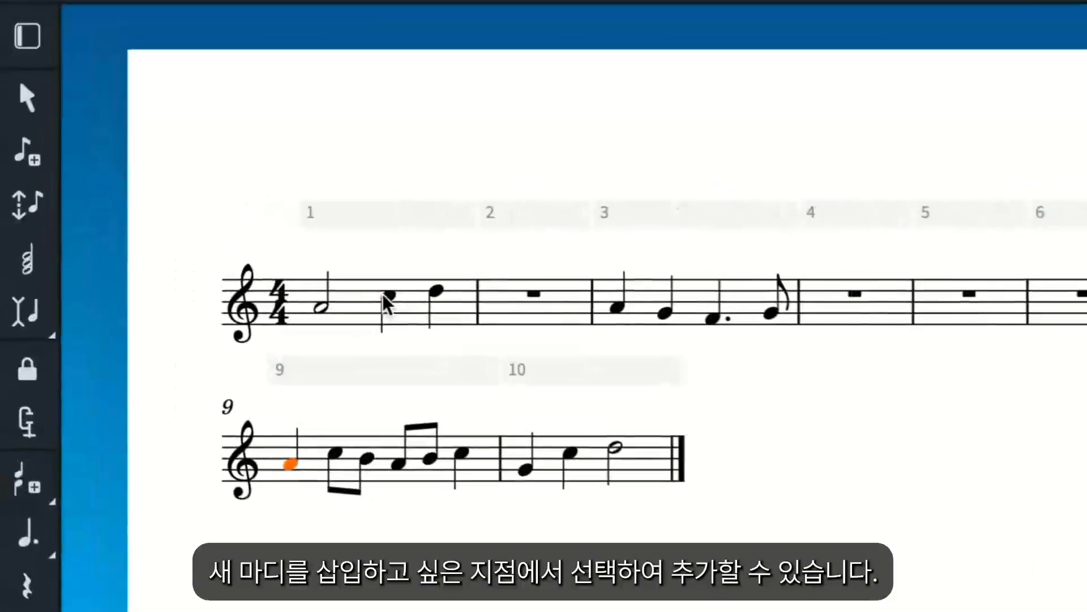
Insert 1 bar starting at the C quarter note in bar 1, using the Bars and Barlines popover
{"action": "left_click", "coordinate": [388, 295]}
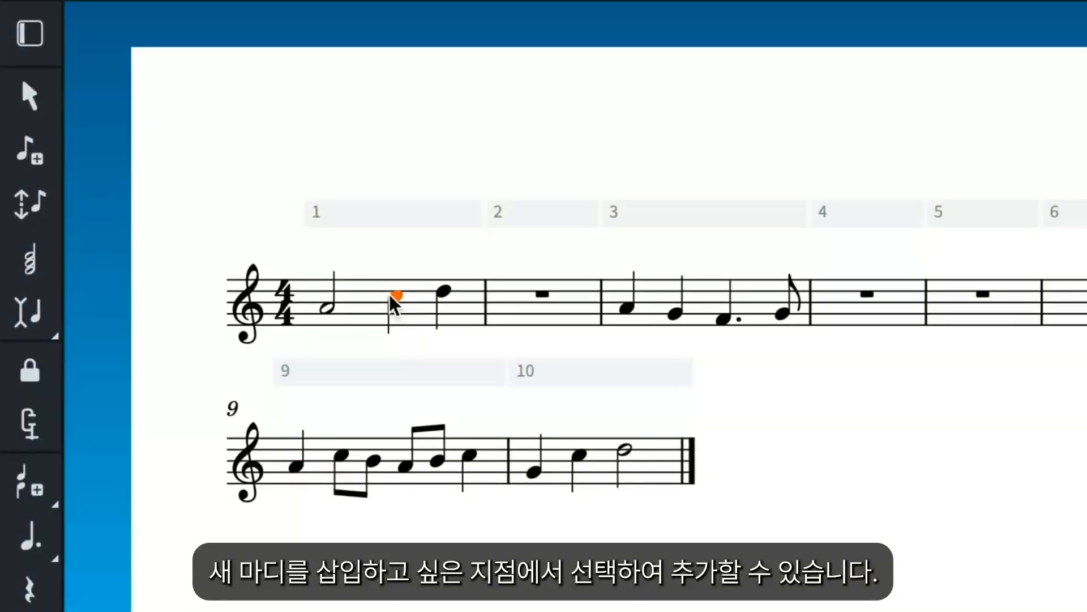
{"action": "key", "text": "shift+b"}
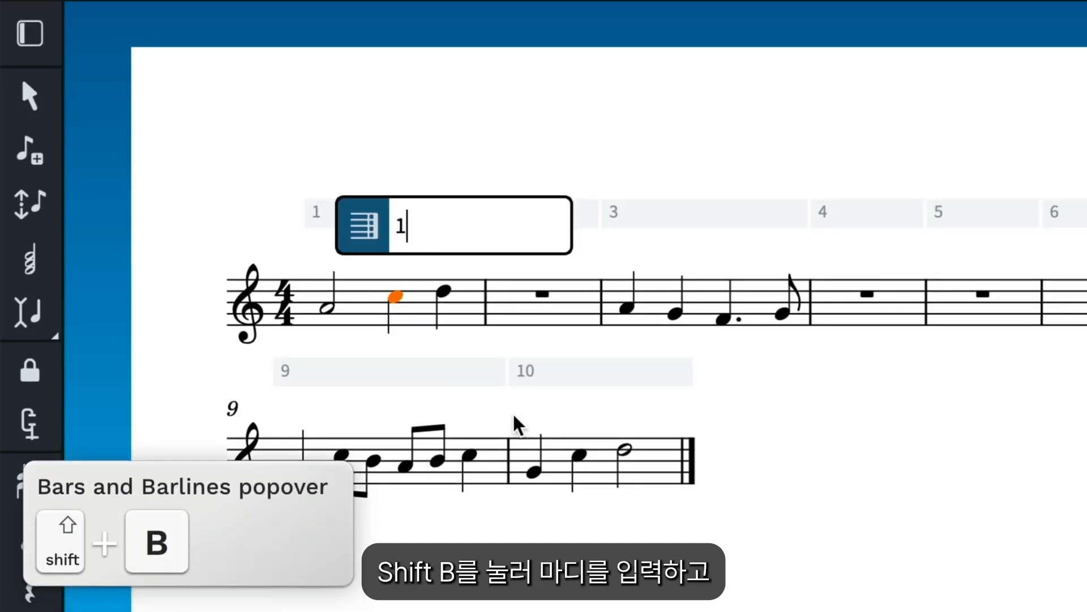
{"action": "type", "text": "1"}
{"action": "key", "text": "Return"}
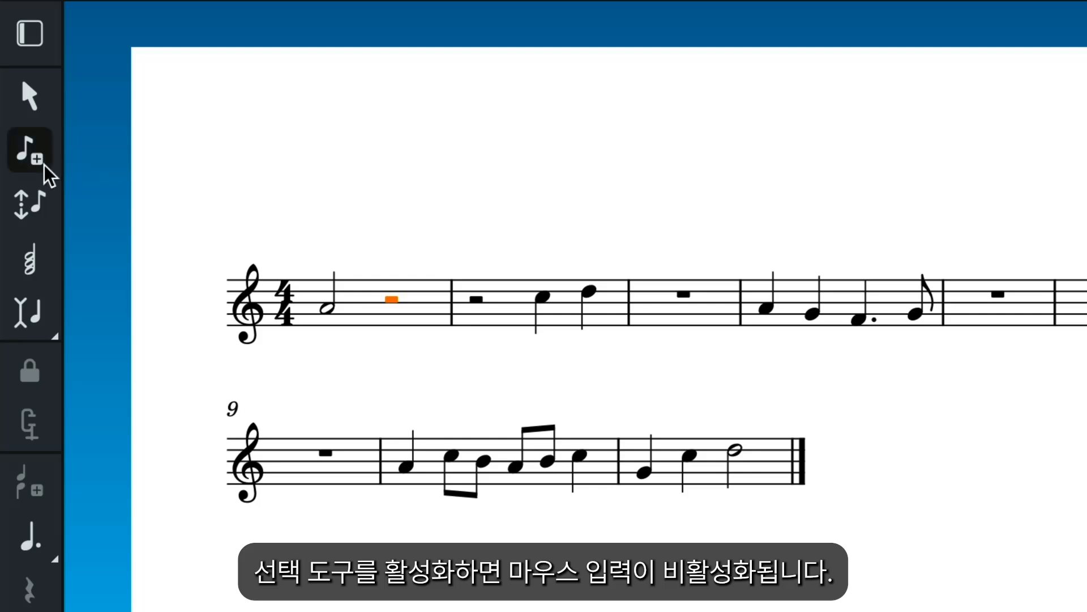
Start note input at the half rest in bar 1, disable mouse input with the Select tool, and select the C in bar 2
{"action": "left_click", "coordinate": [44, 165]}
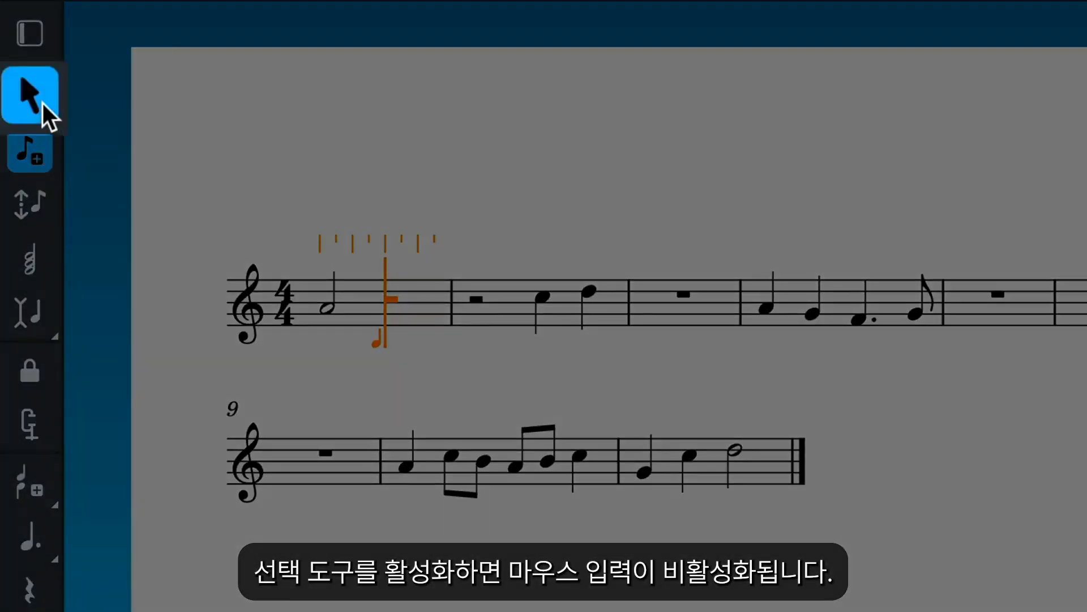
{"action": "left_click", "coordinate": [43, 103]}
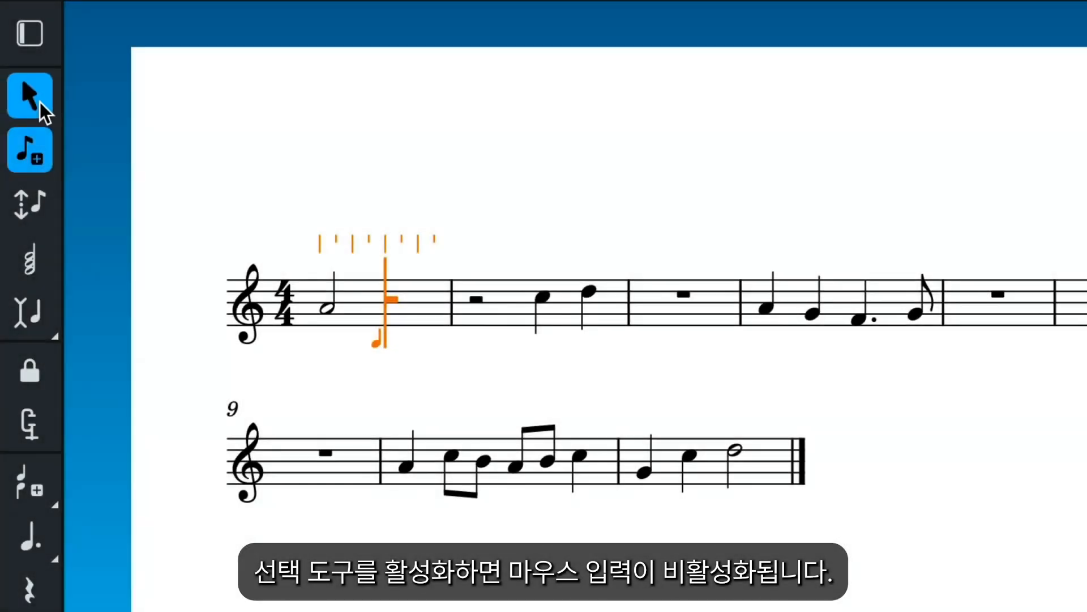
{"action": "left_click", "coordinate": [543, 298]}
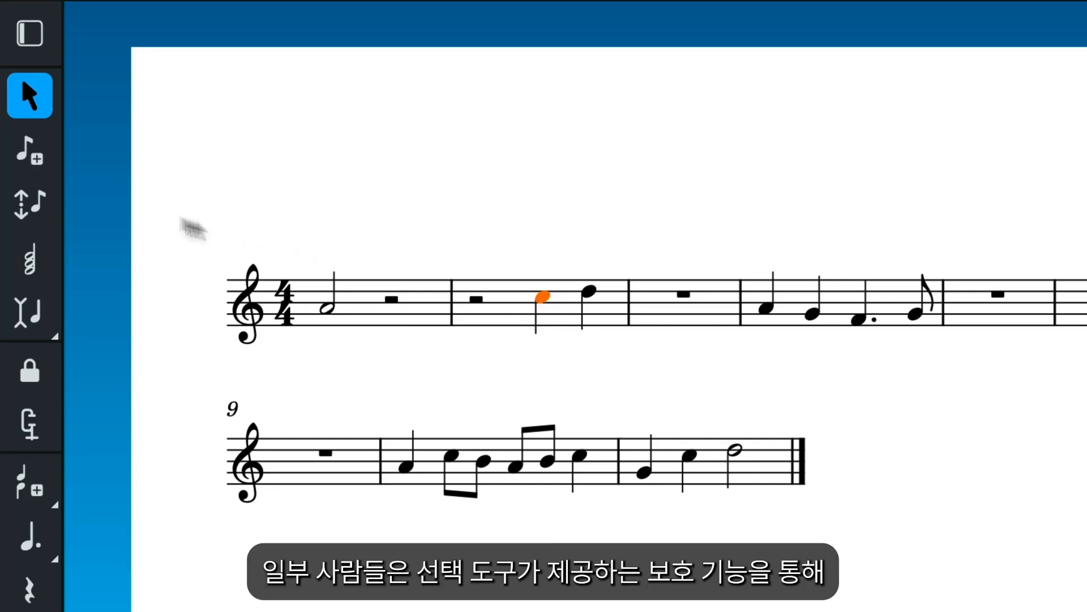
Start note input at the C in bar 2 and deactivate the Select tool to allow mouse input on the staff
{"action": "left_click", "coordinate": [38, 157]}
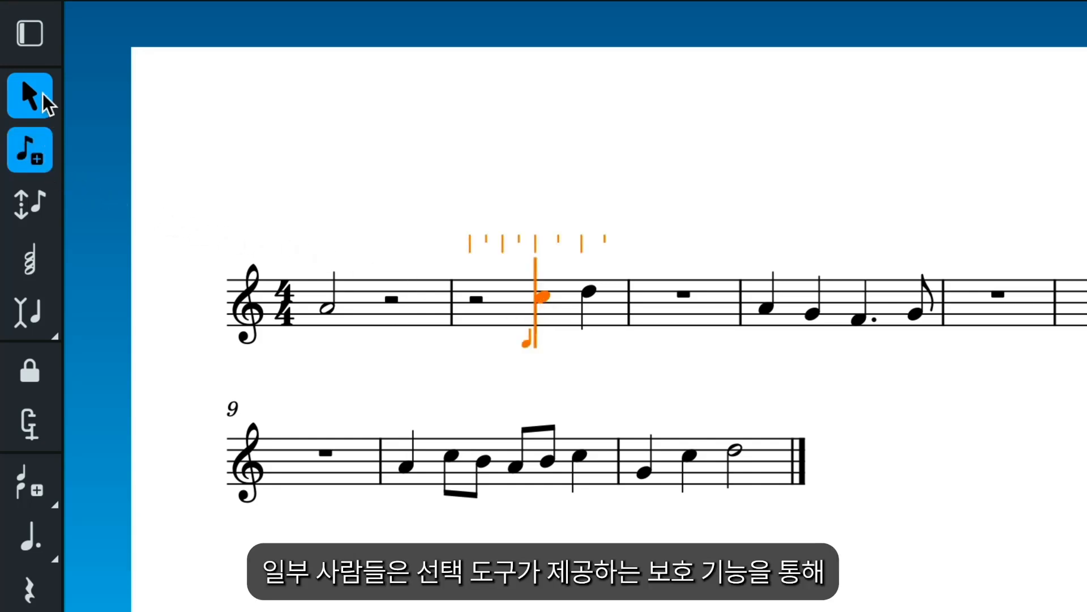
{"action": "left_click", "coordinate": [43, 93]}
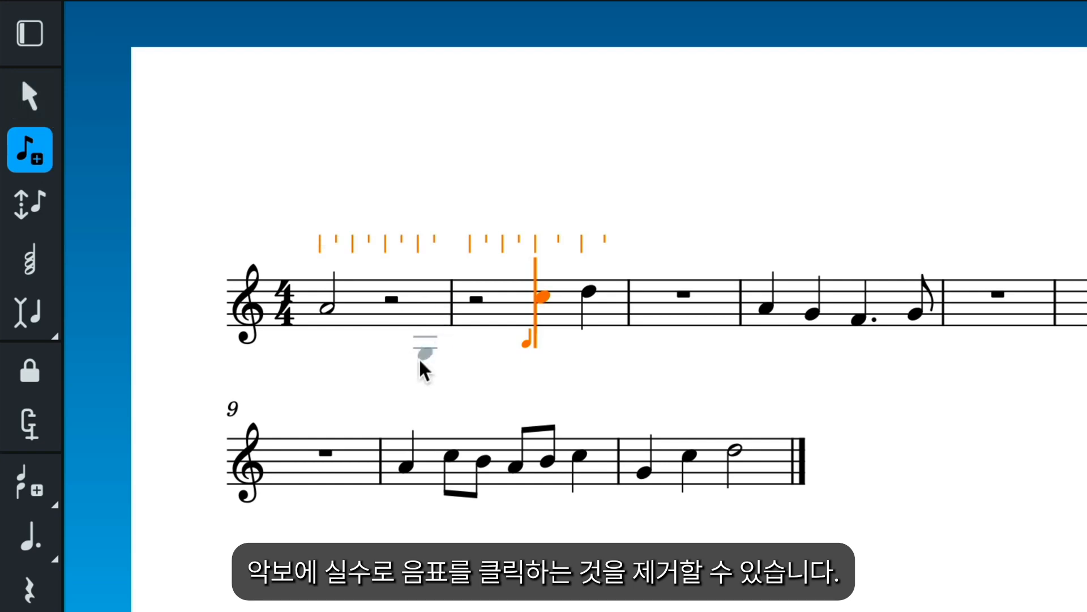
{"action": "left_click", "coordinate": [417, 380]}
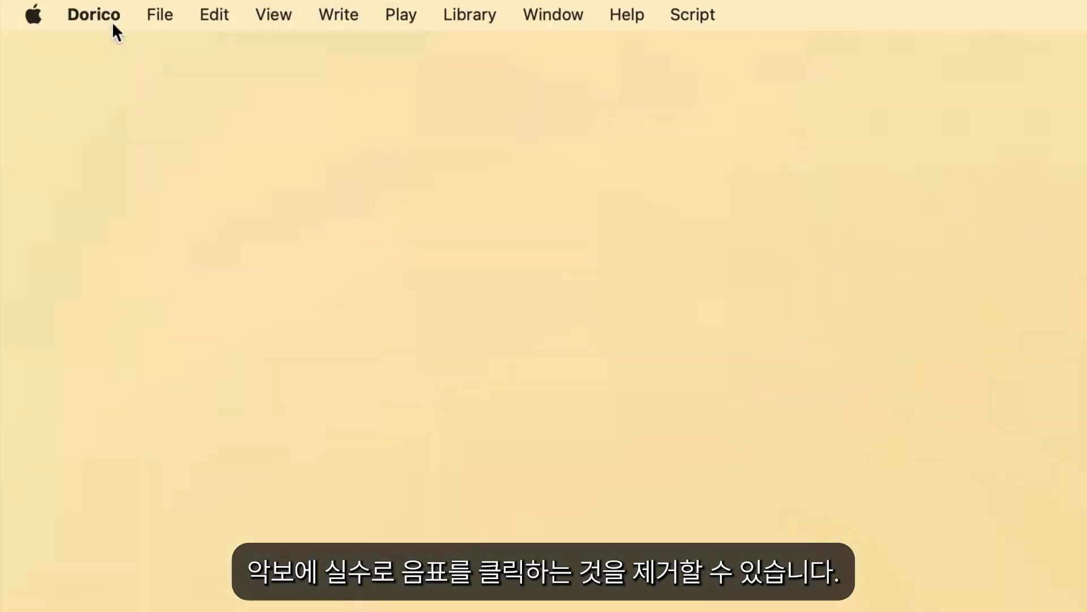
In the Note Input and Editing preferences, disable "By default, enable note input using the mouse" and apply the change
{"action": "left_click", "coordinate": [111, 16]}
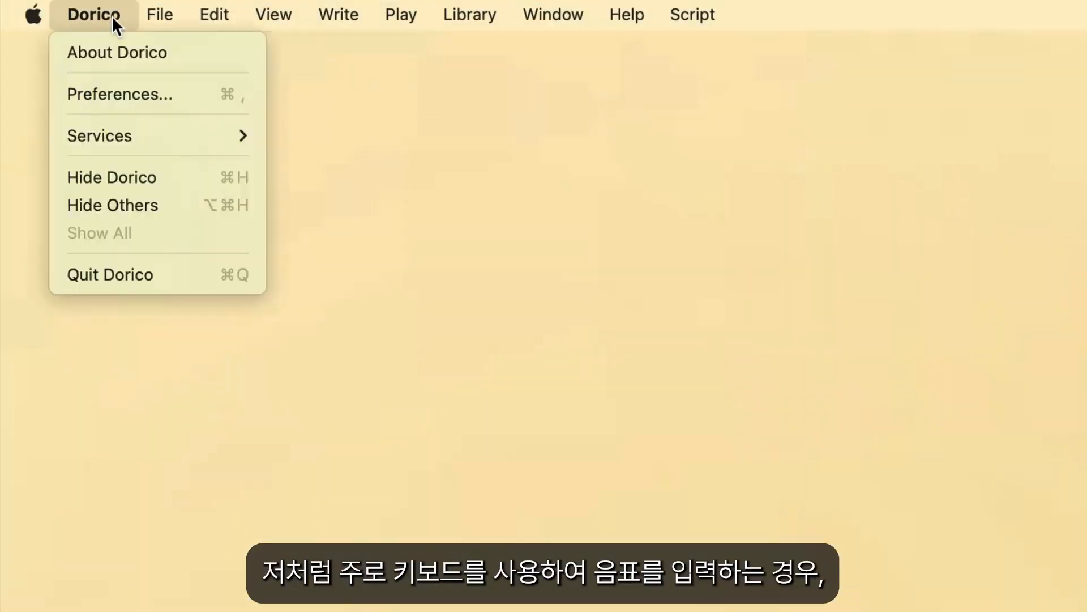
{"action": "left_click", "coordinate": [186, 99]}
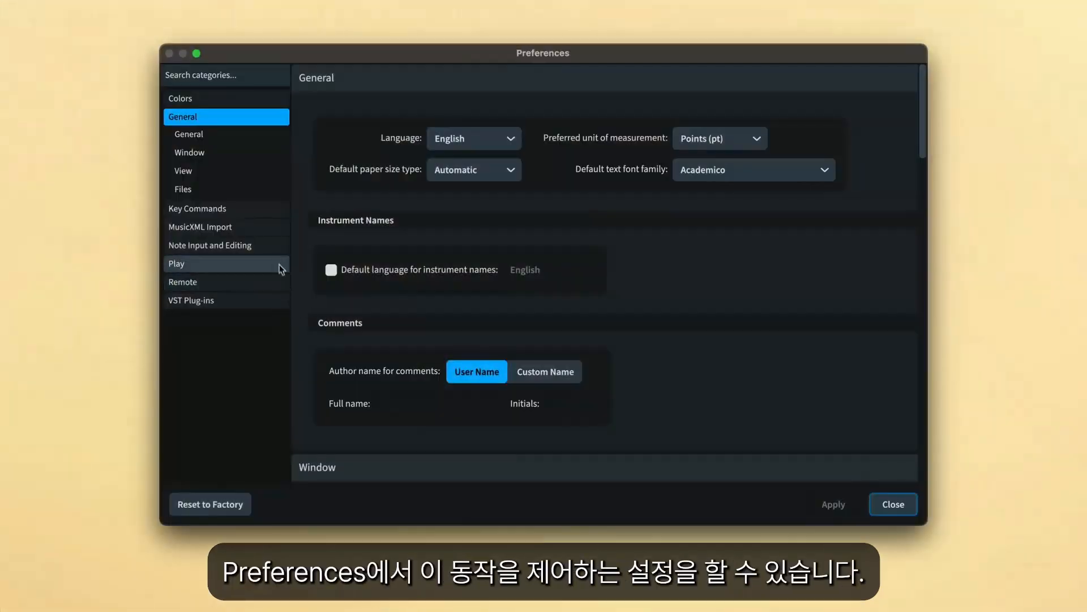
{"action": "left_click", "coordinate": [277, 248]}
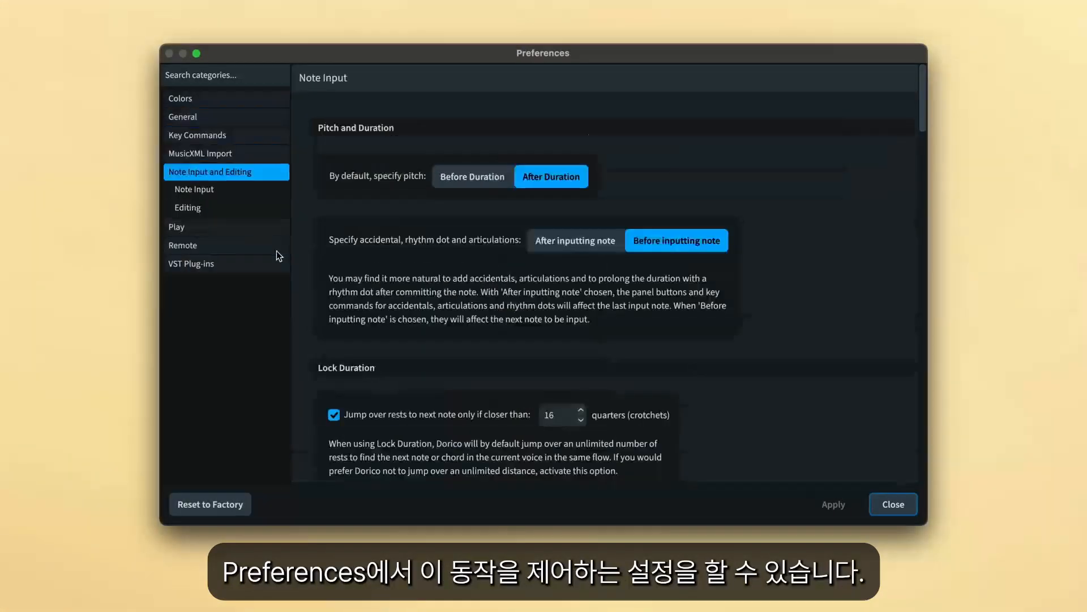
{"action": "left_click_drag", "start_coordinate": [923, 113], "coordinate": [936, 221]}
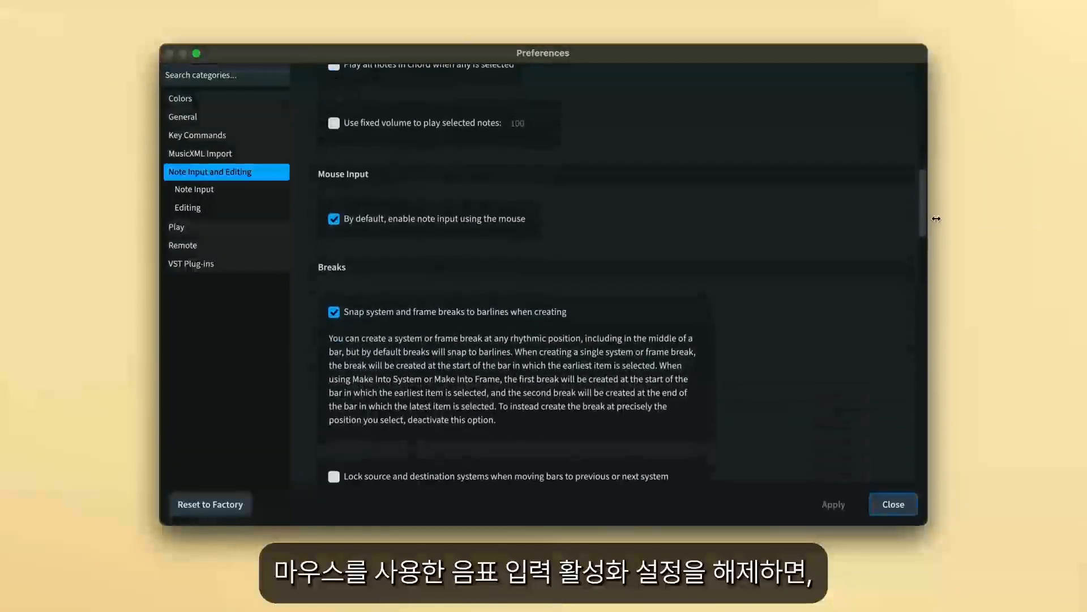
{"action": "left_click", "coordinate": [378, 221]}
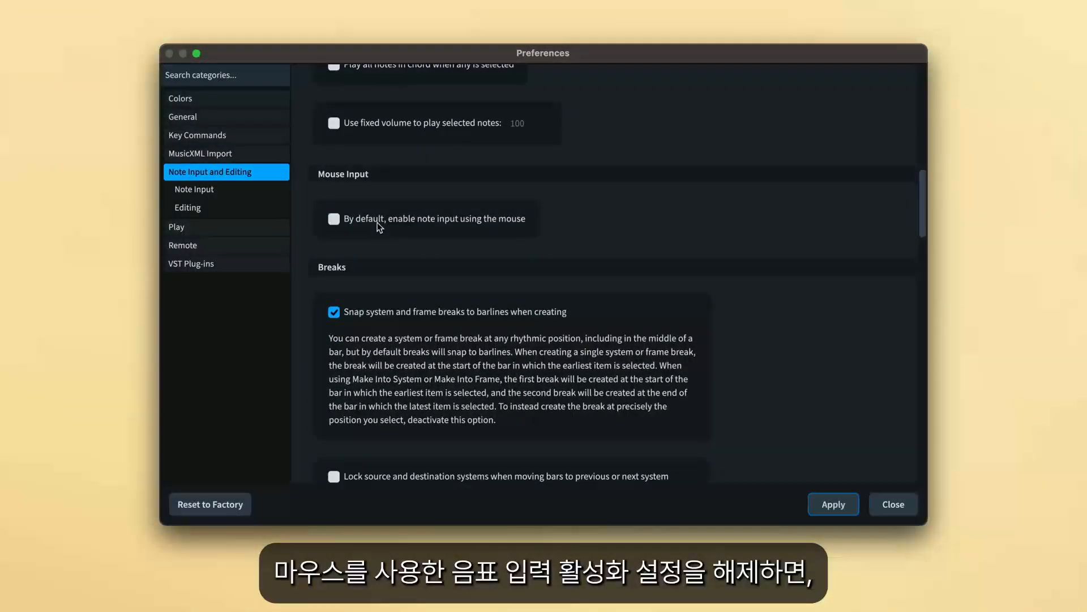
{"action": "left_click", "coordinate": [833, 504]}
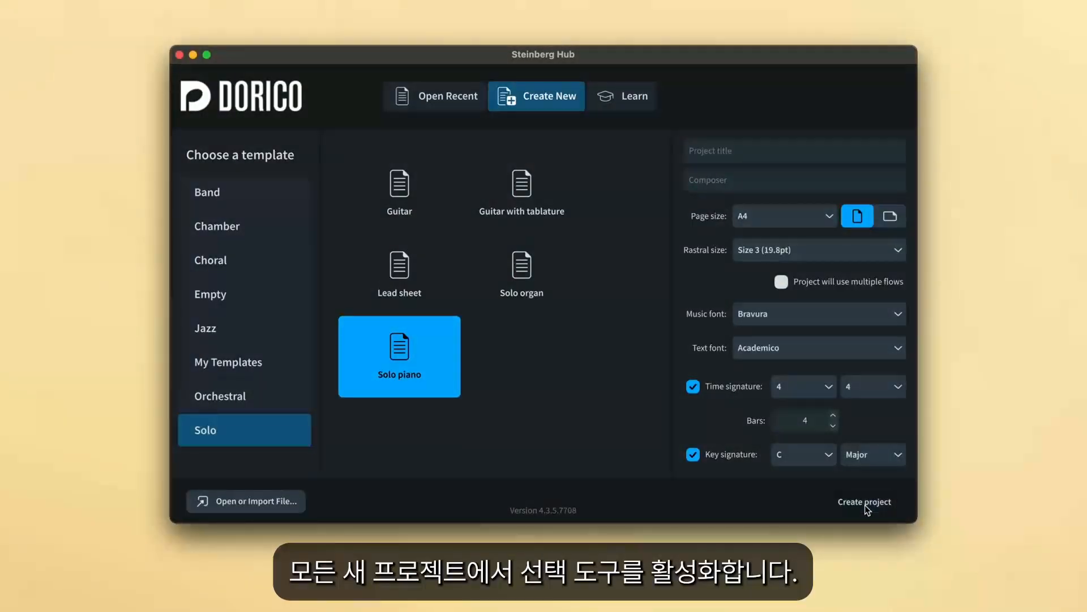
Create a new project from the Solo piano template and deactivate its Select tool to allow mouse input temporarily
{"action": "left_click", "coordinate": [865, 504]}
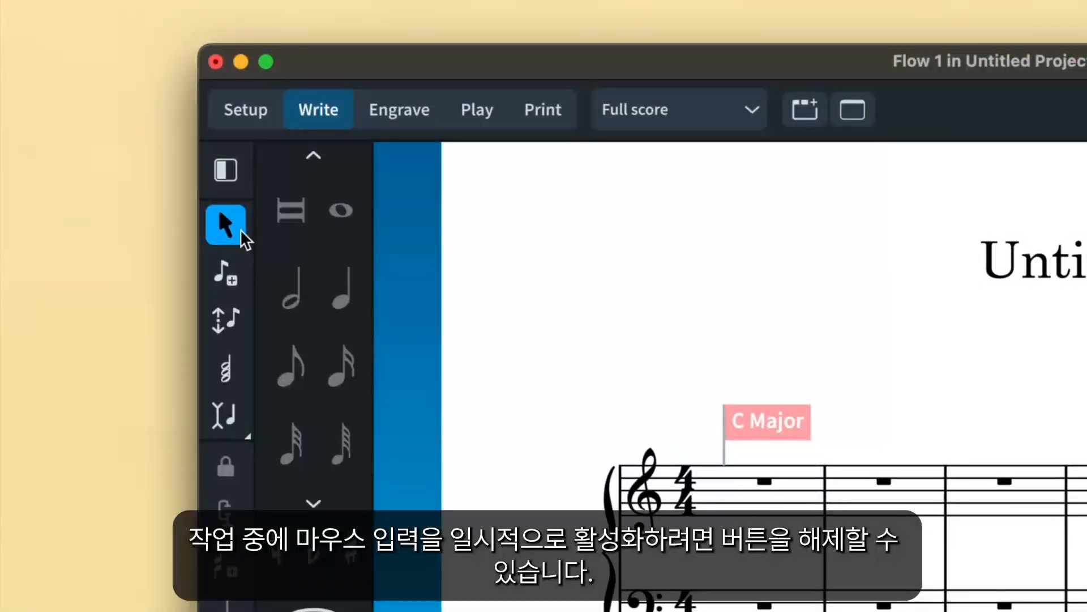
{"action": "left_click", "coordinate": [242, 230]}
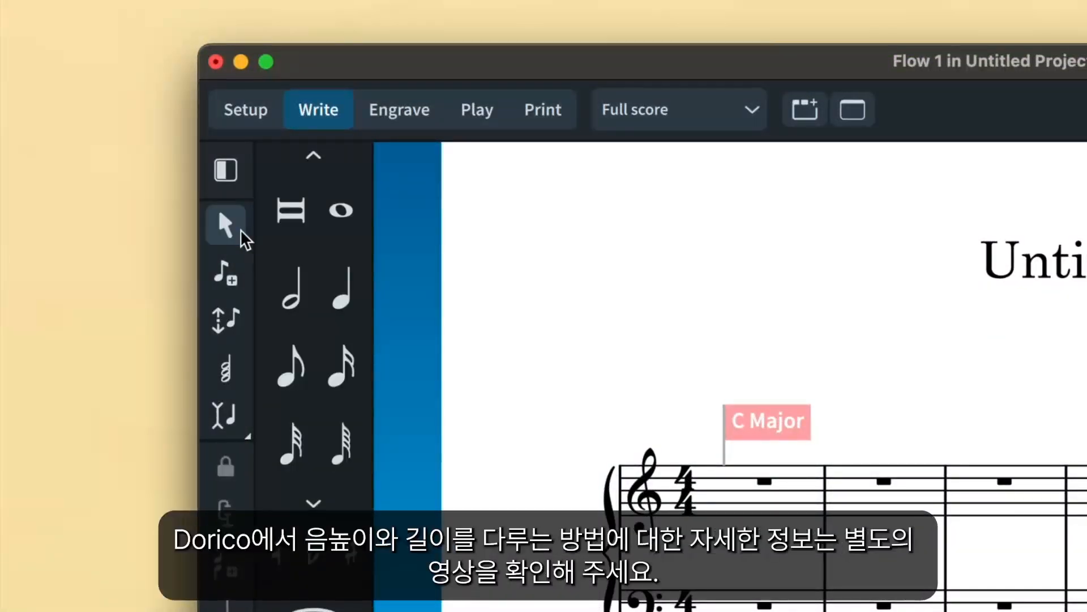